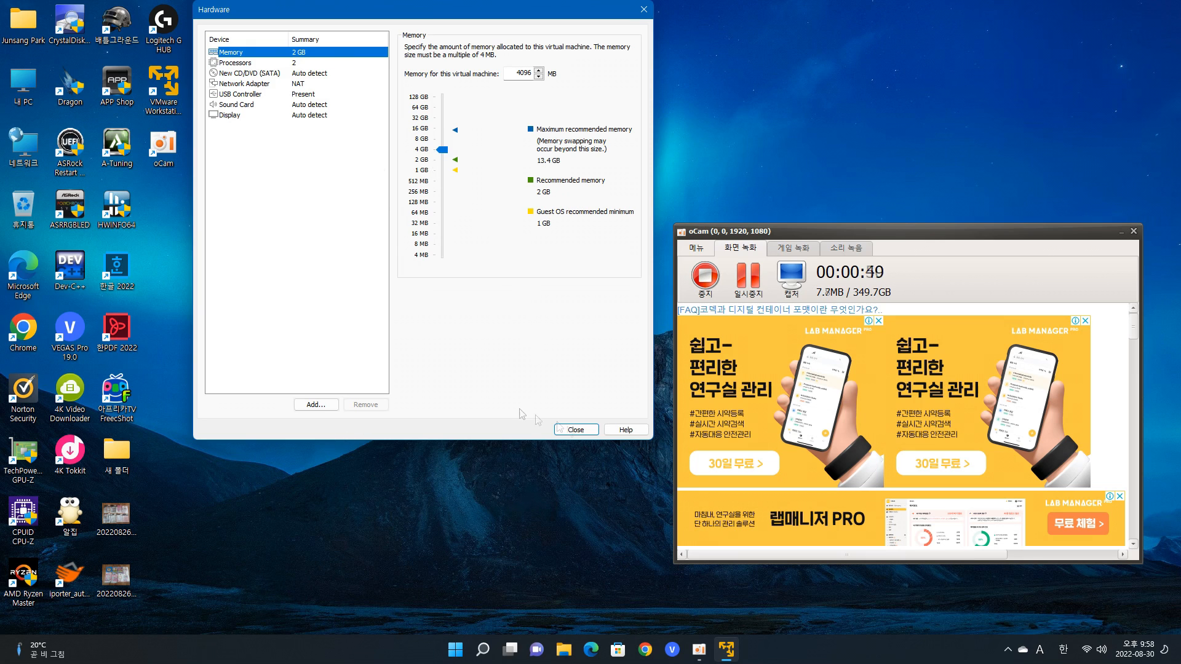
# - Attach an installation ISO image from BACKUP1 (D:) to the CD/DVD drive of the Windows Server 2022 virtual machine
pyautogui.click(476, 343)
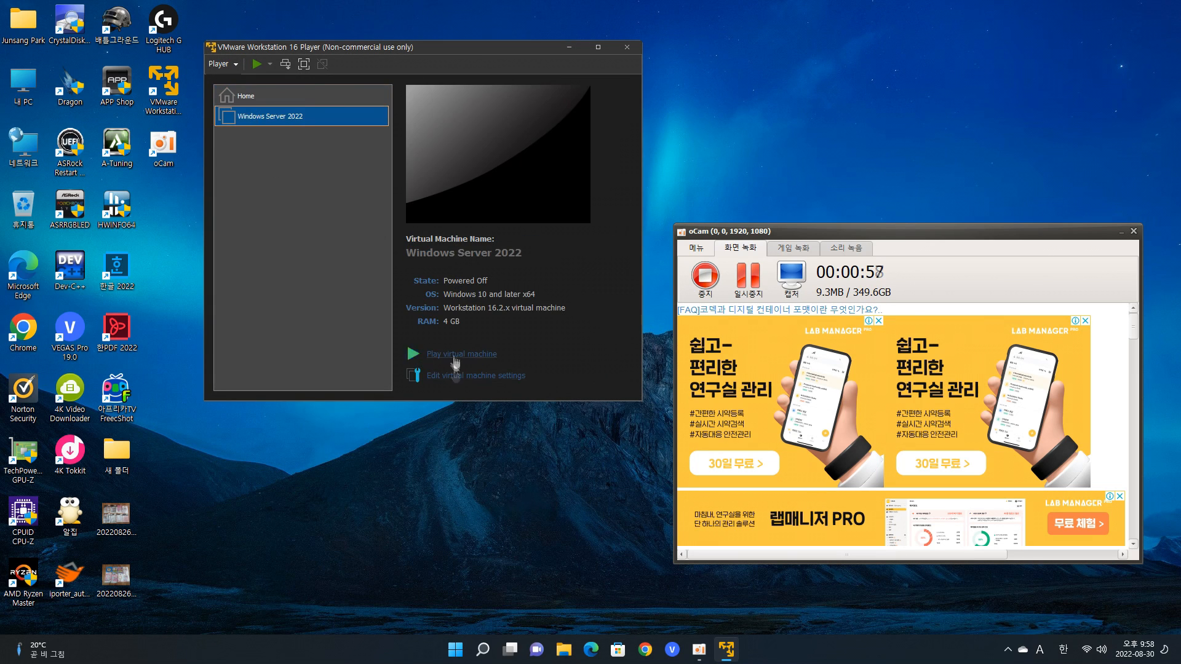
pyautogui.click(456, 376)
pyautogui.click(246, 94)
pyautogui.click(612, 145)
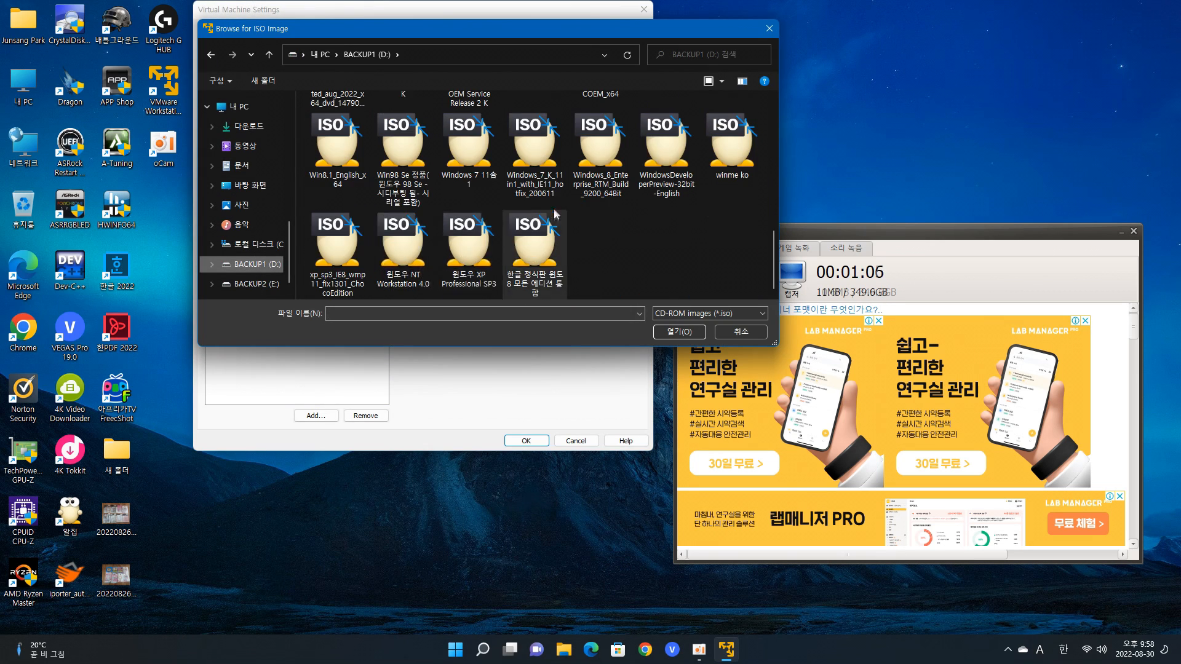
pyautogui.scroll(2, 535, 246)
pyautogui.doubleClick(338, 141)
pyautogui.click(526, 441)
# - Power on the Windows Server 2022 virtual machine, boot it from the disc, and rearrange the windows on the desktop
pyautogui.click(422, 372)
pyautogui.moveTo(807, 233); pyautogui.dragTo(710, 557)
pyautogui.press('Return')
pyautogui.moveTo(511, 47); pyautogui.dragTo(511, 21)
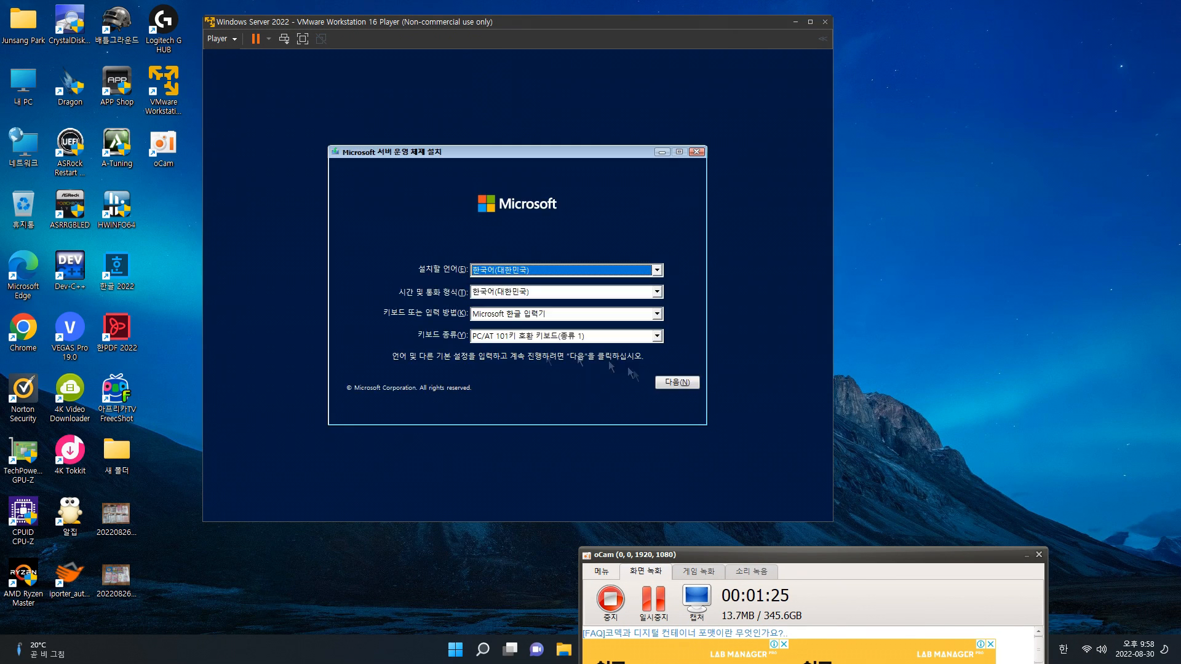
# - Start the Microsoft server operating system setup with the Korean language, format and keyboard defaults
pyautogui.click(674, 382)
pyautogui.click(514, 311)
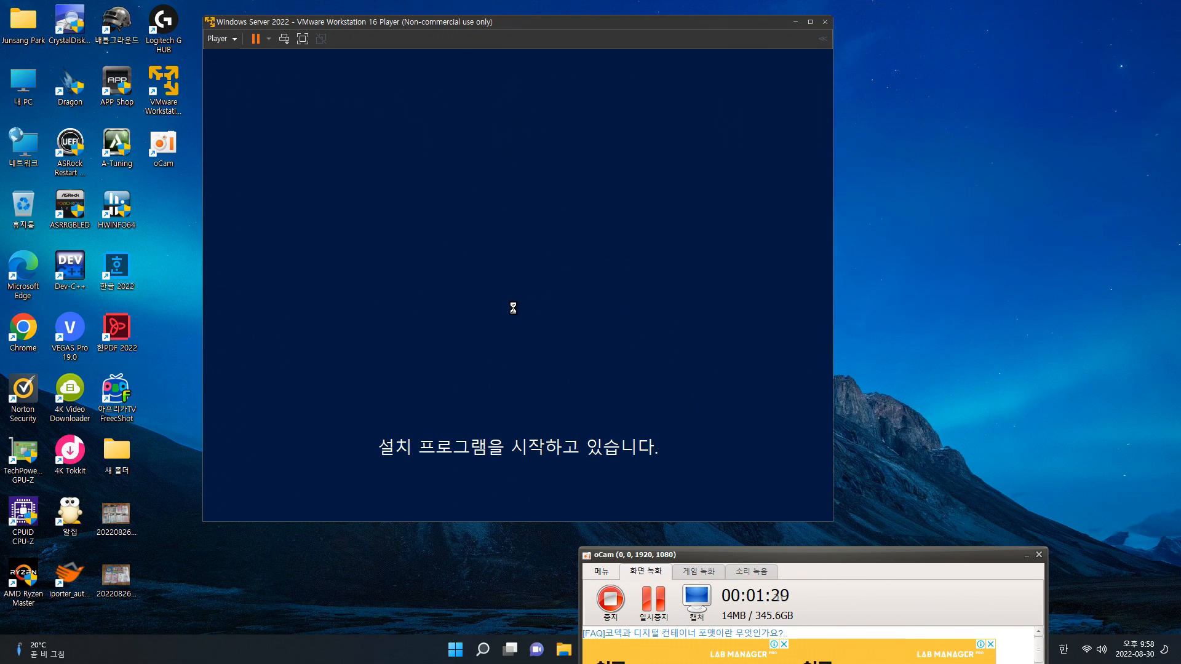
pyautogui.click(540, 387)
# - Choose Windows Server 2022 Standard (데스크톱 환경) as the operating system to install
pyautogui.click(612, 214)
pyautogui.click(605, 201)
pyautogui.click(603, 214)
pyautogui.click(676, 391)
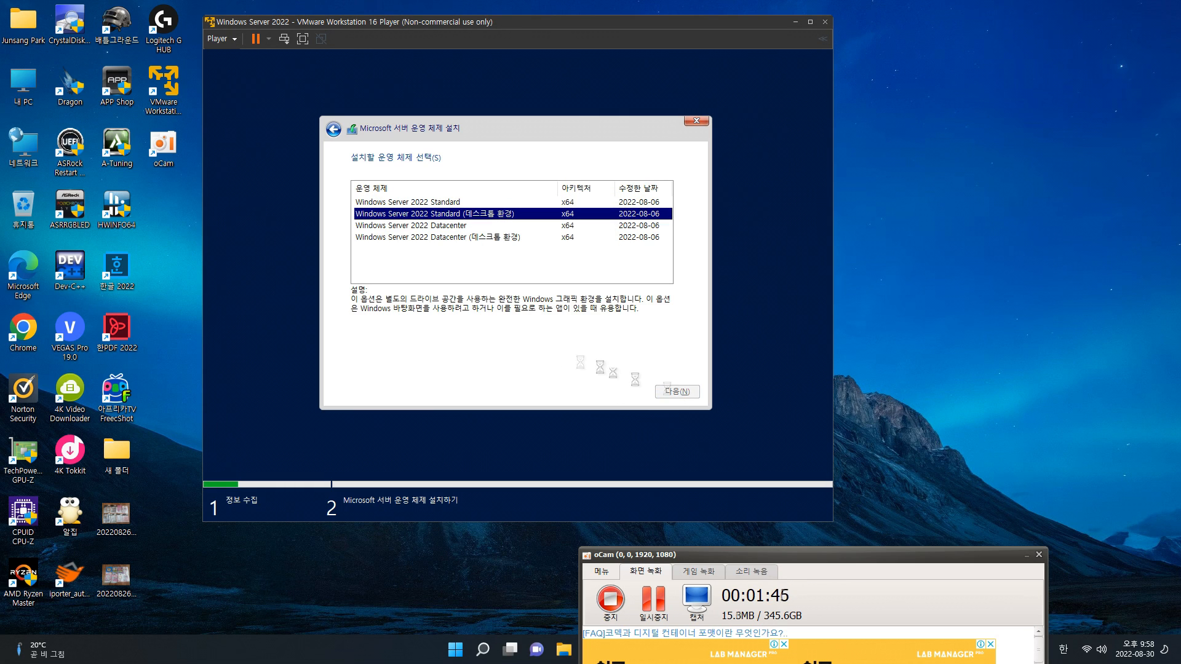
# - Accept the licence terms and run a custom installation onto the virtual disk
pyautogui.click(369, 390)
pyautogui.click(676, 391)
pyautogui.click(394, 258)
pyautogui.click(677, 391)
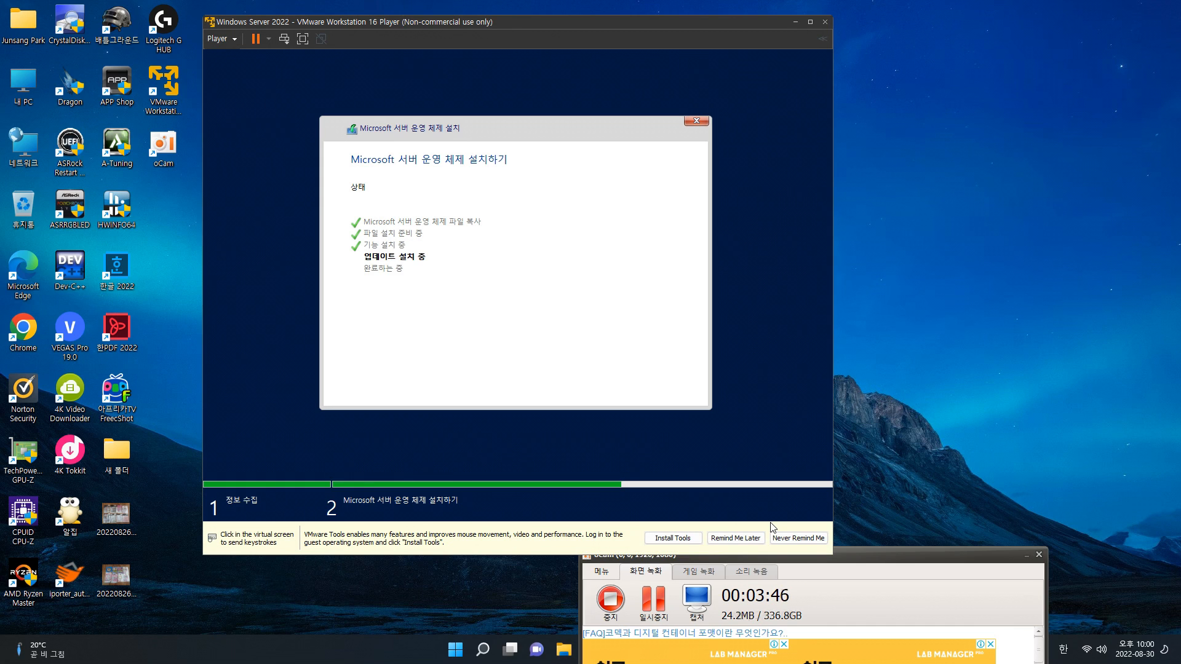
pyautogui.click(681, 396)
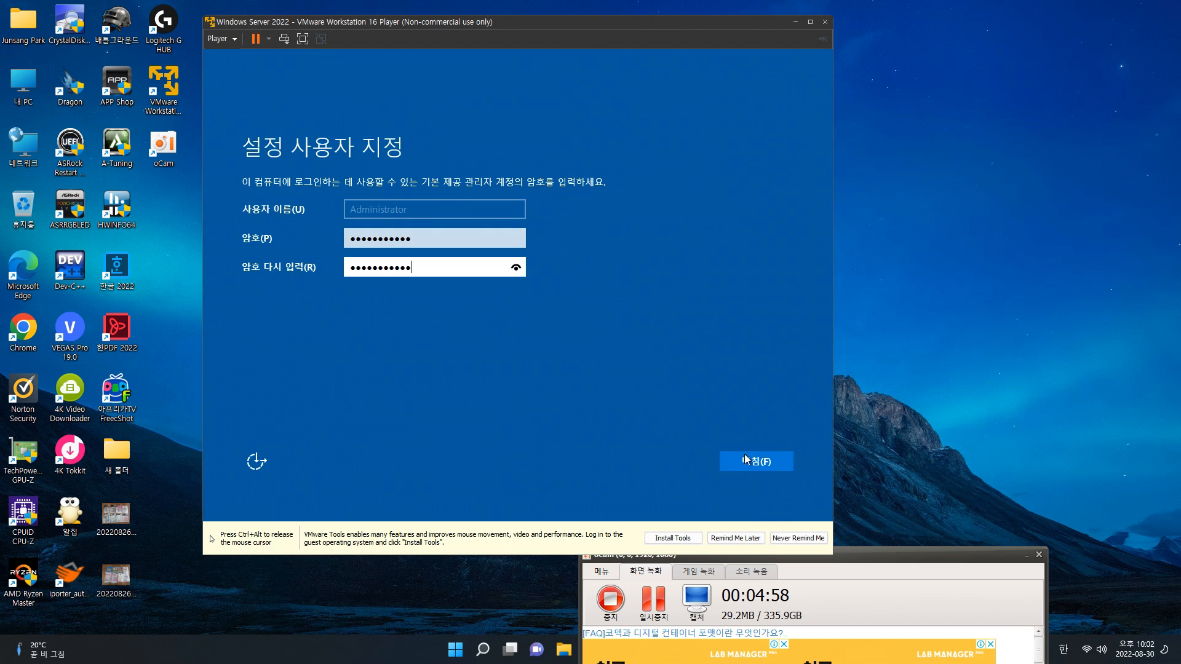
# - Set the built-in Administrator account's password and sign in to Windows Server with it
pyautogui.click(744, 455)
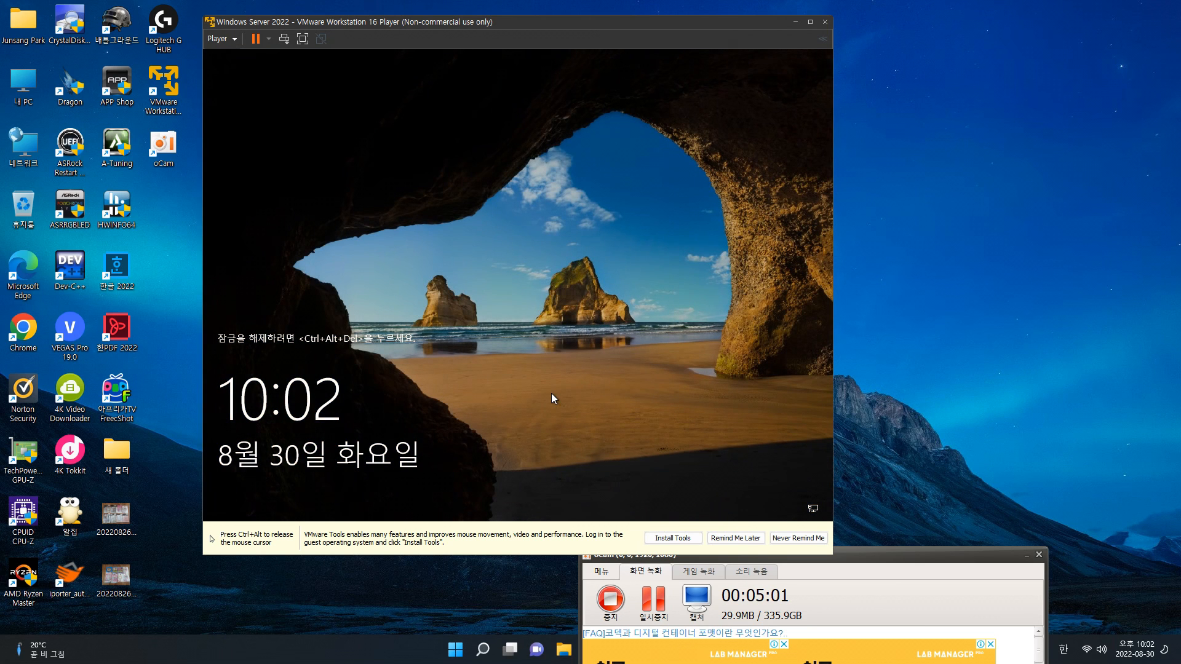
pyautogui.click(284, 38)
pyautogui.click(343, 119)
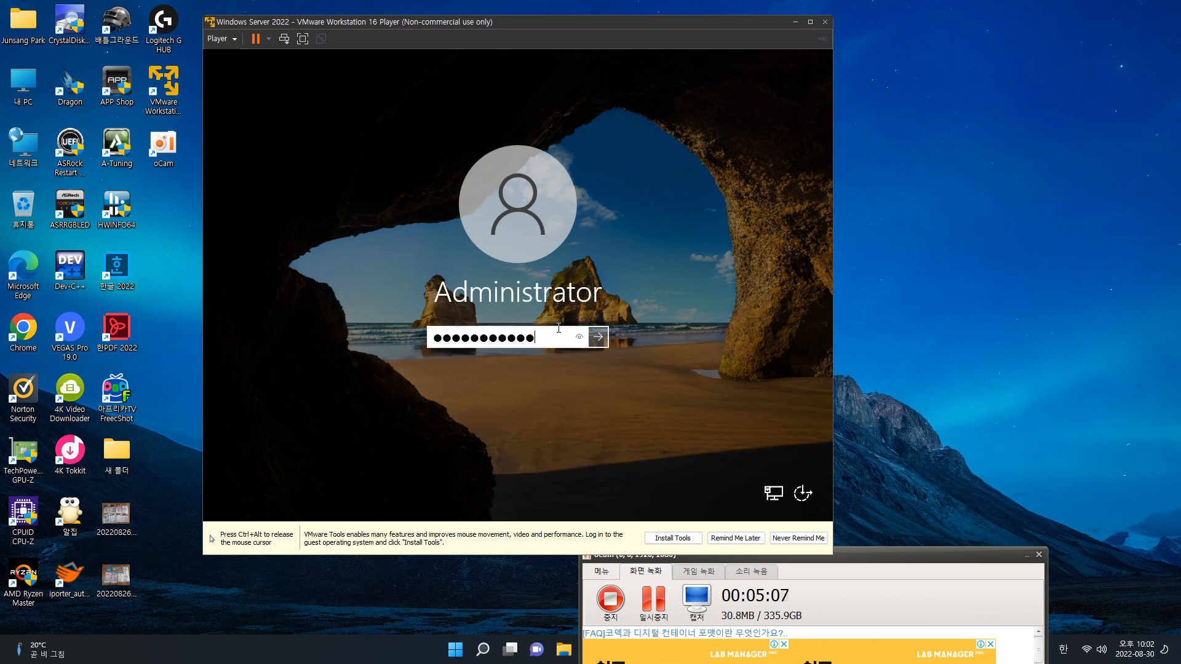
pyautogui.press('Return')
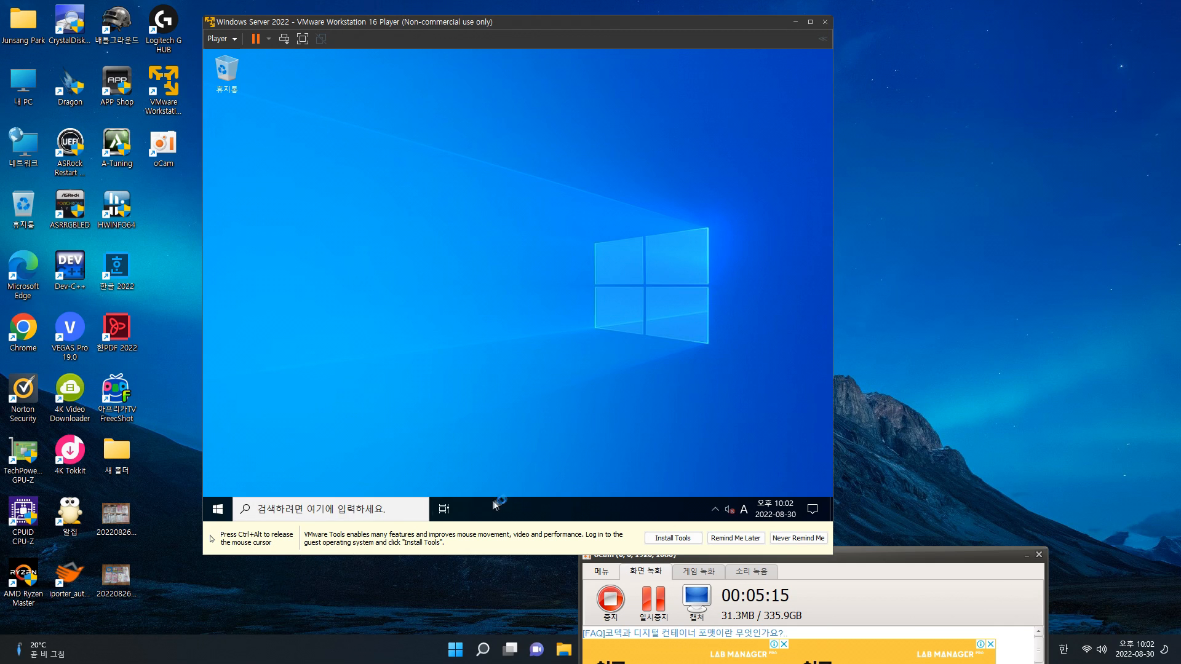
# - Dismiss the Windows Admin Center notice in Server Manager so that it is not shown again
pyautogui.click(774, 280)
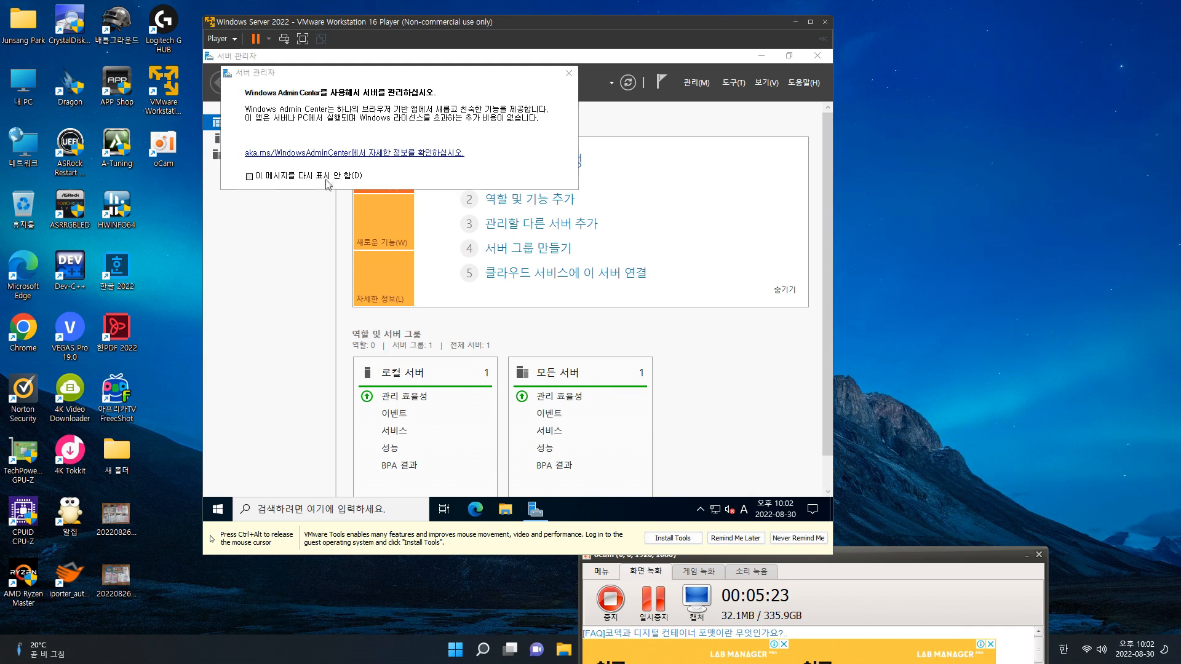
pyautogui.click(326, 177)
pyautogui.click(567, 77)
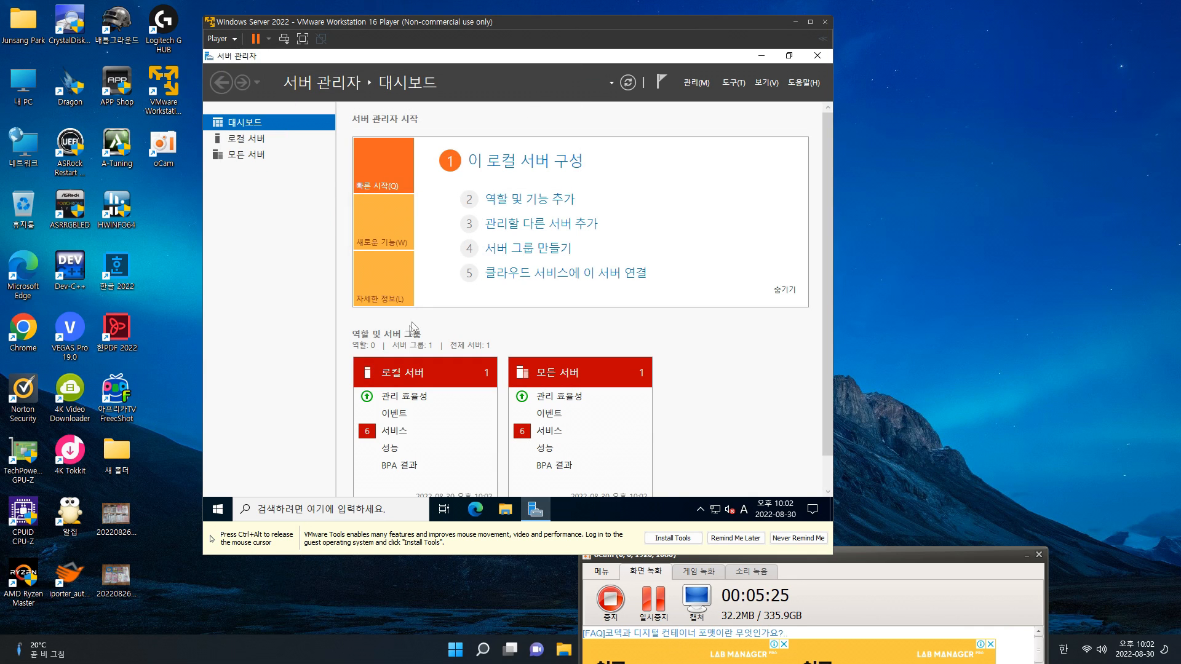
# - Examine the local server's properties and the Server Manager version information, and close Server Manager
pyautogui.click(250, 141)
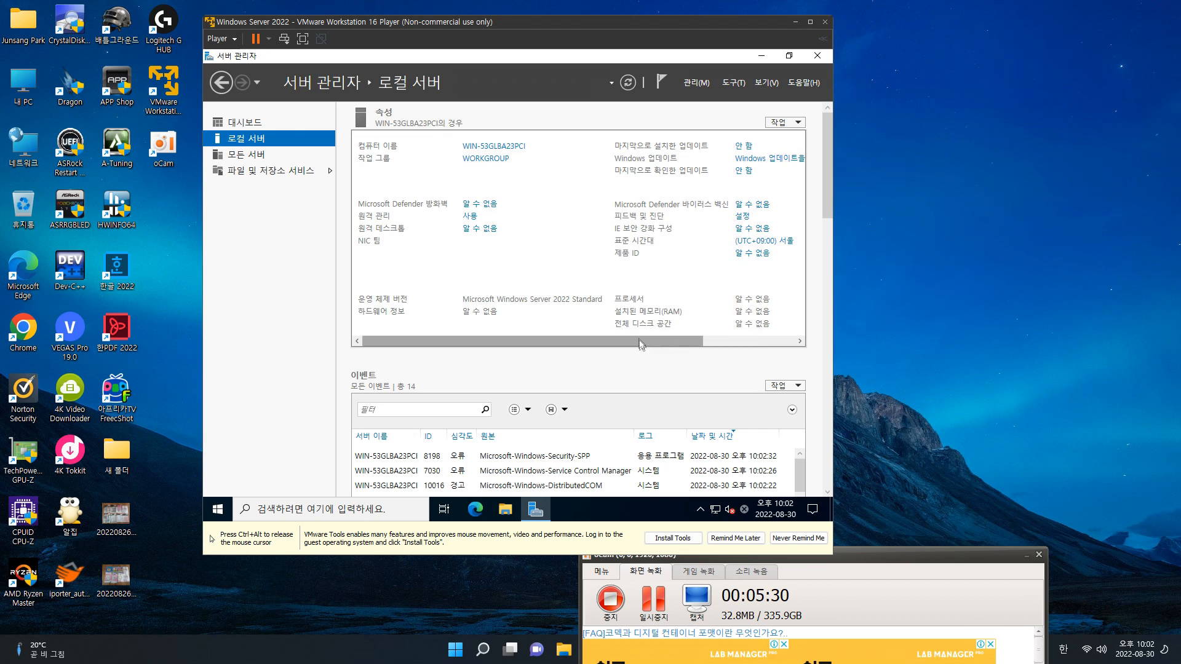
pyautogui.moveTo(627, 346); pyautogui.dragTo(550, 364)
pyautogui.click(804, 82)
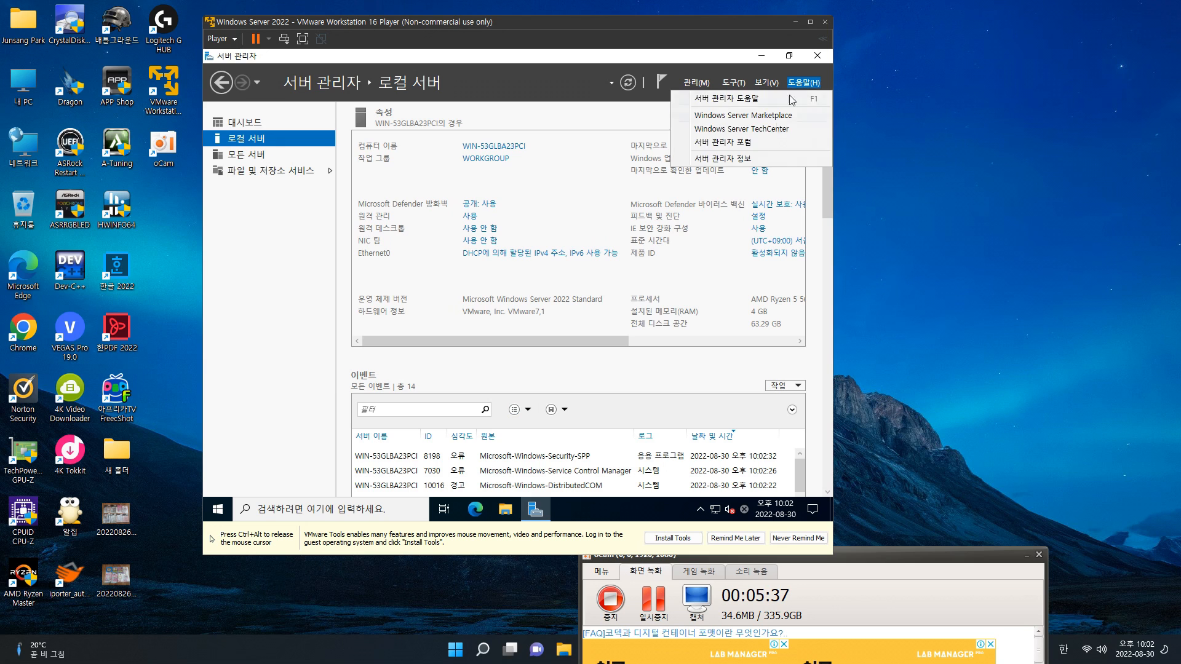
pyautogui.click(755, 163)
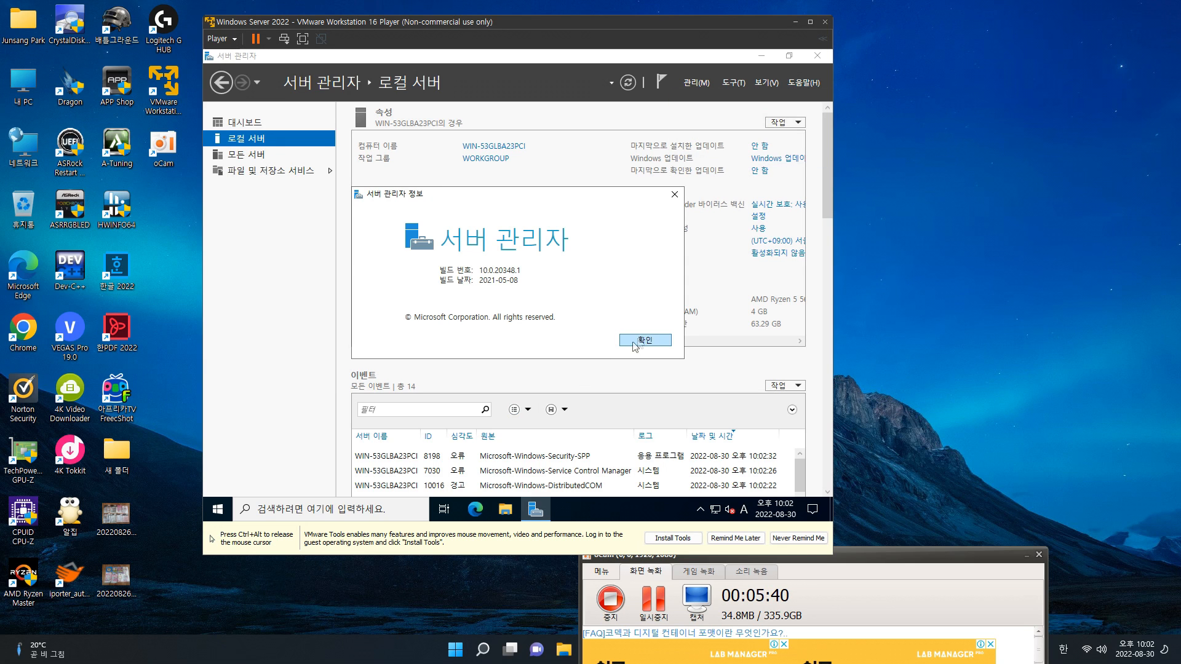
pyautogui.click(645, 340)
pyautogui.scroll(-1, 622, 369)
pyautogui.scroll(1, 621, 356)
pyautogui.click(817, 55)
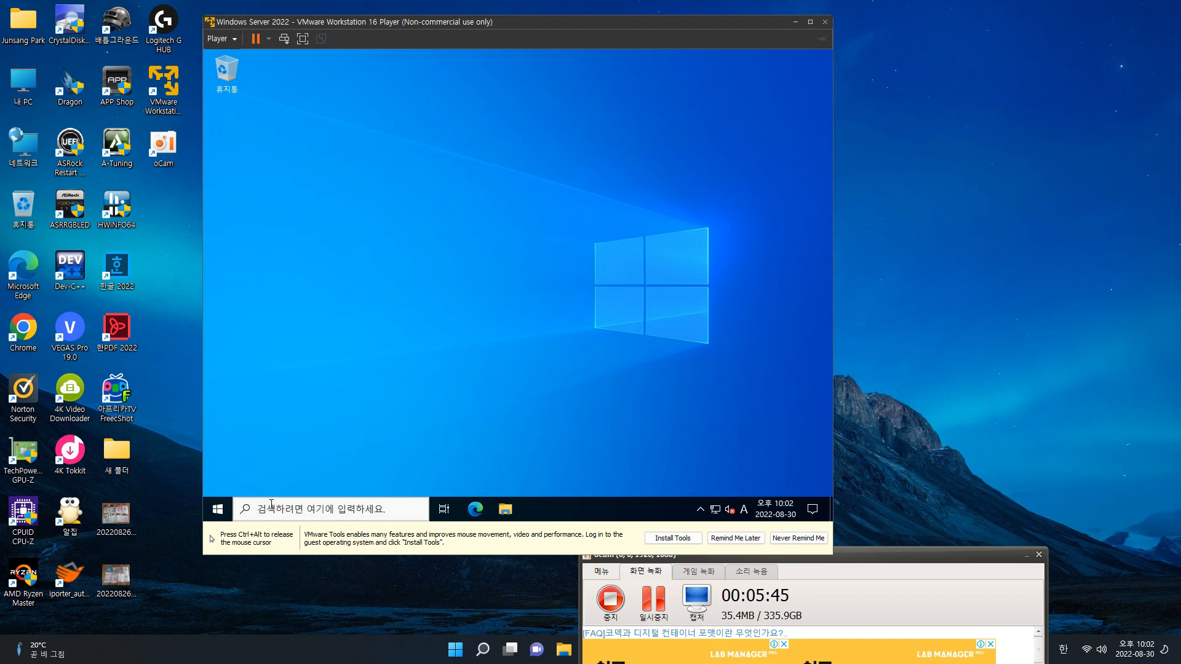
pyautogui.rightClick(332, 321)
pyautogui.click(486, 373)
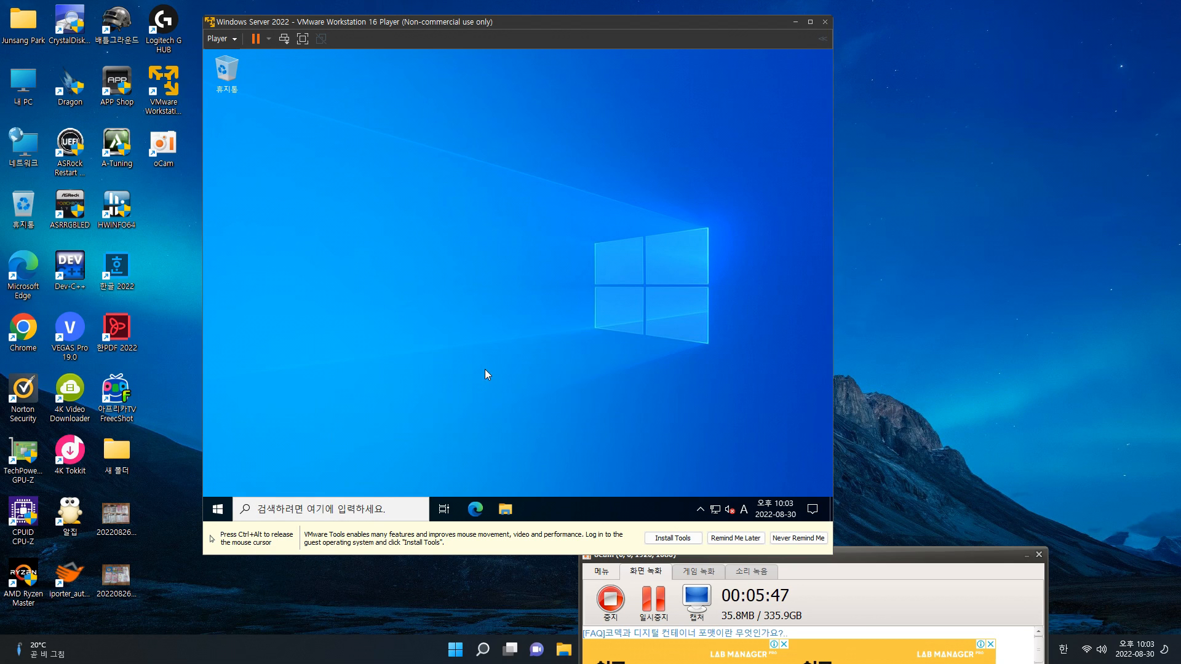
# - Open System Information from the Windows administrative tools, read through the system summary, and close it
pyautogui.click(218, 508)
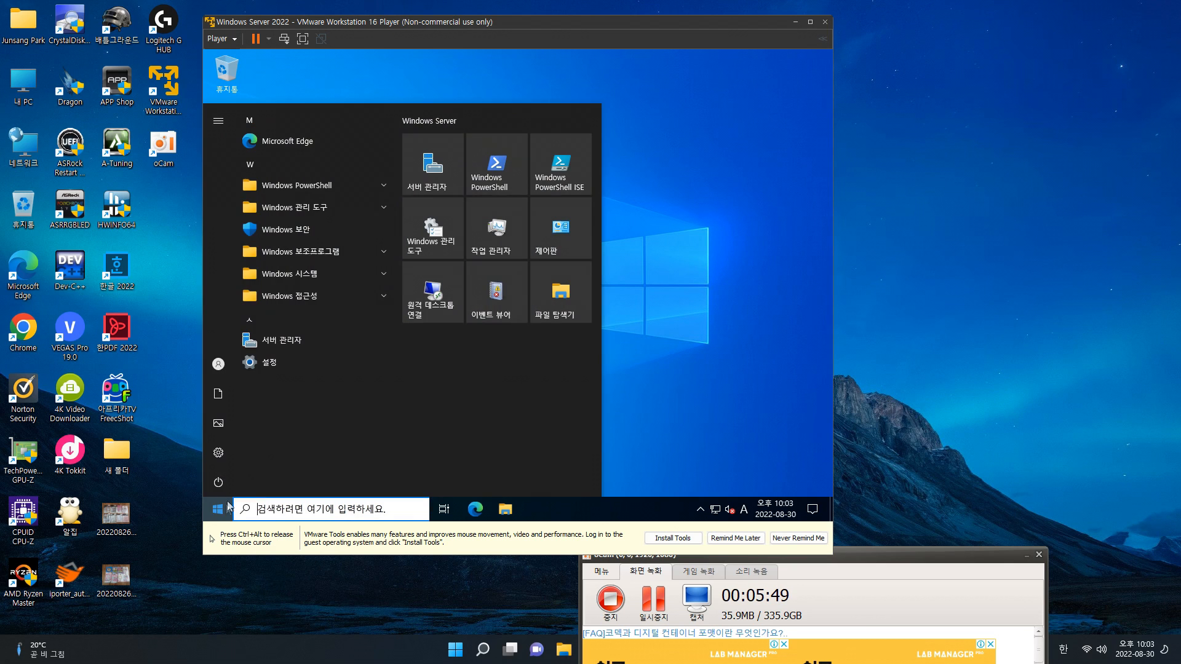
pyautogui.click(327, 211)
pyautogui.click(309, 421)
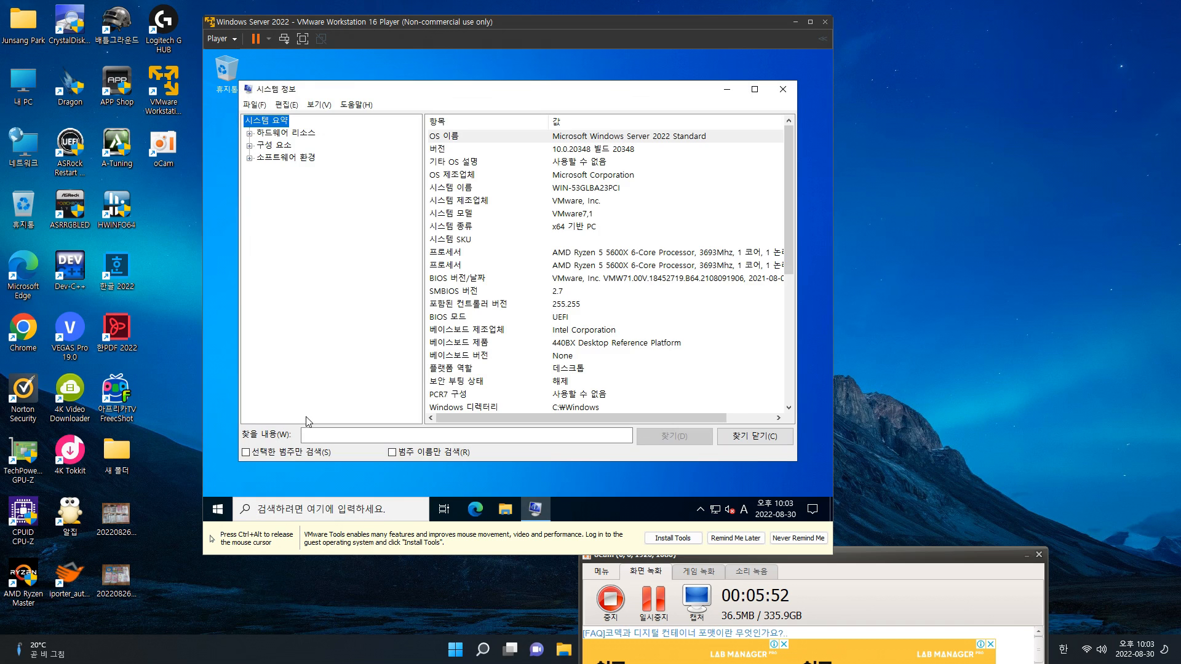
pyautogui.click(583, 397)
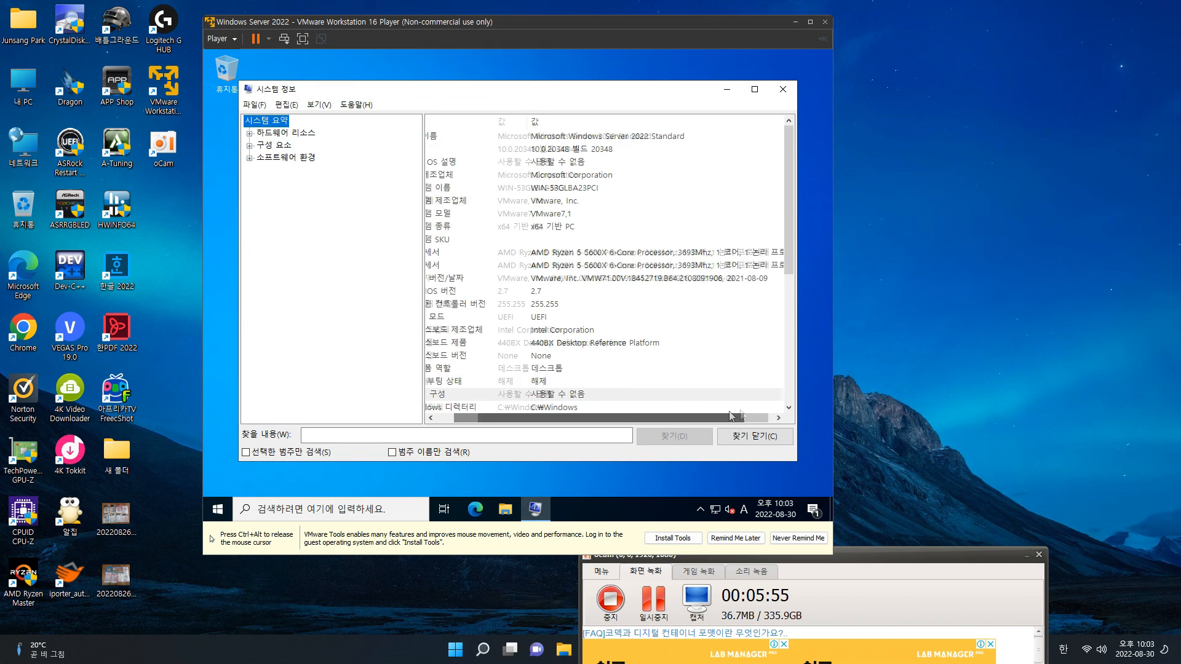
pyautogui.scroll(-6, 694, 345)
pyautogui.scroll(6, 694, 345)
pyautogui.click(783, 90)
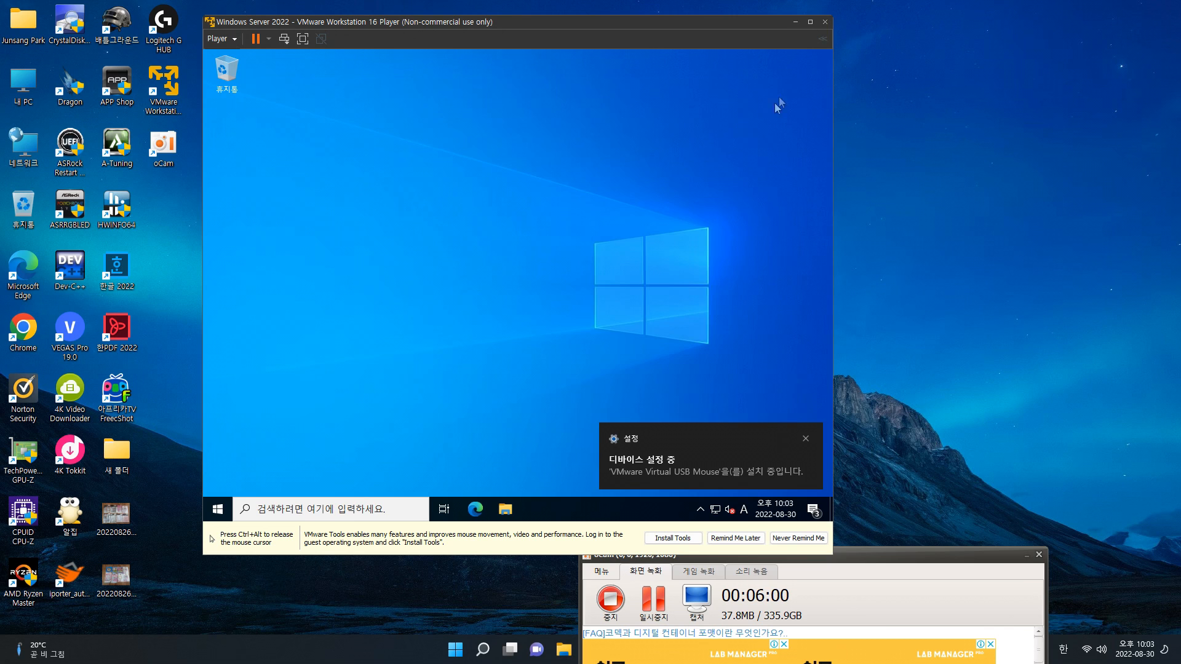
# - Open the properties of this PC from File Explorer and review its device and Windows specifications
pyautogui.click(505, 509)
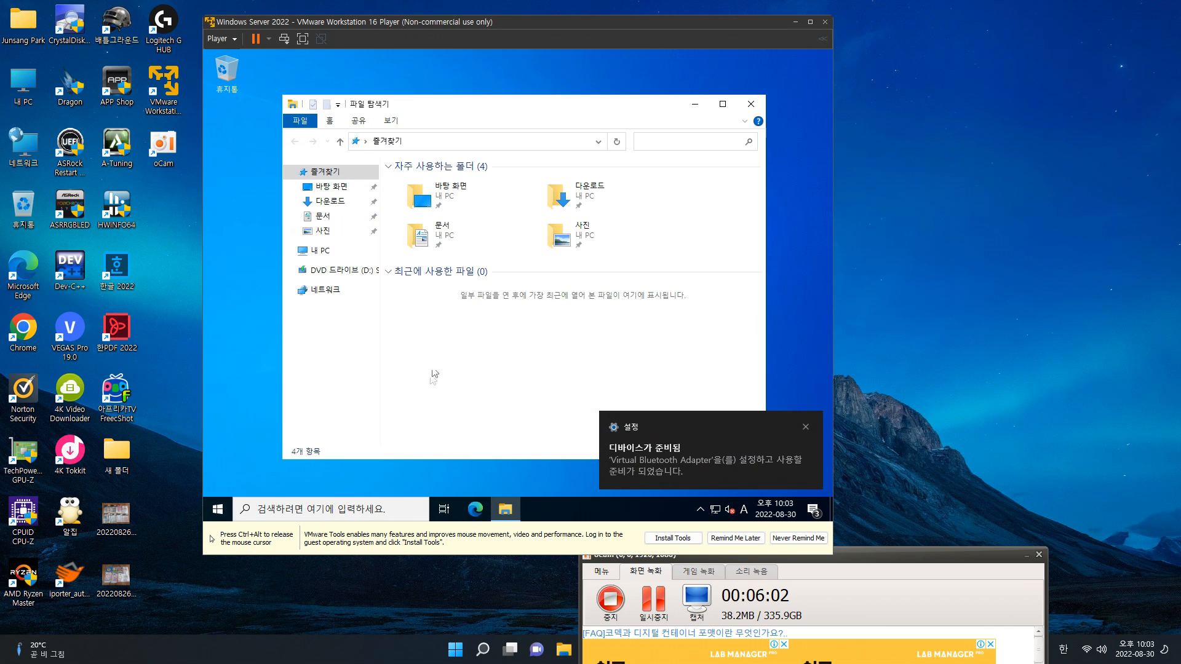
pyautogui.rightClick(324, 252)
pyautogui.click(357, 412)
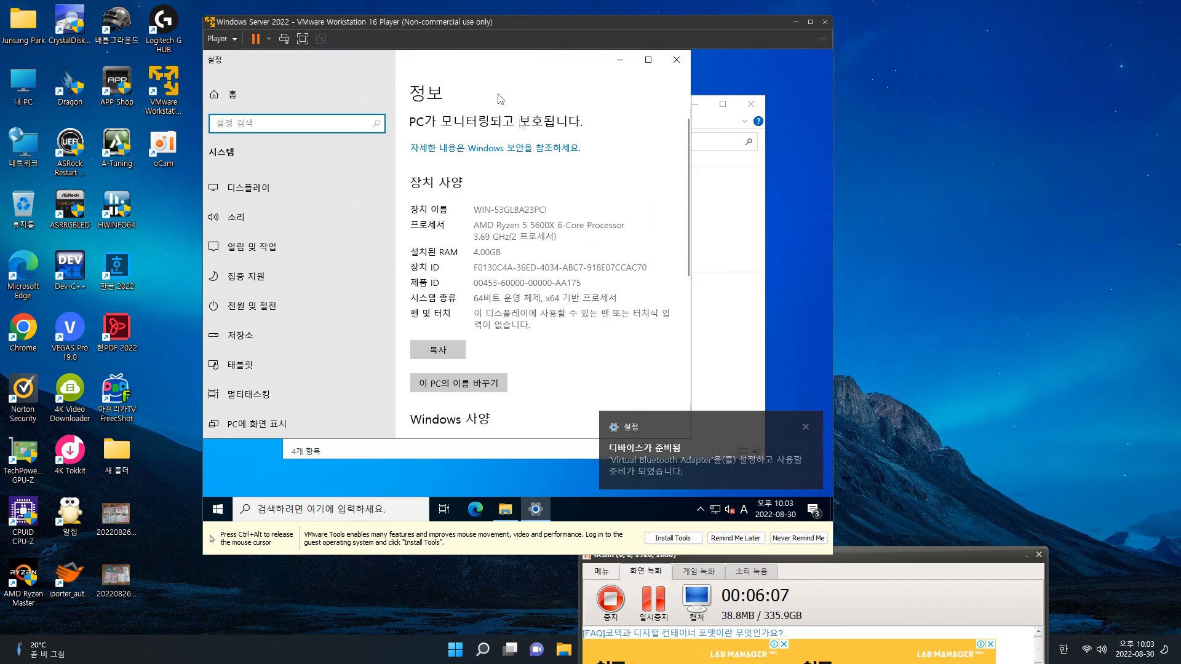
pyautogui.scroll(-10, 612, 228)
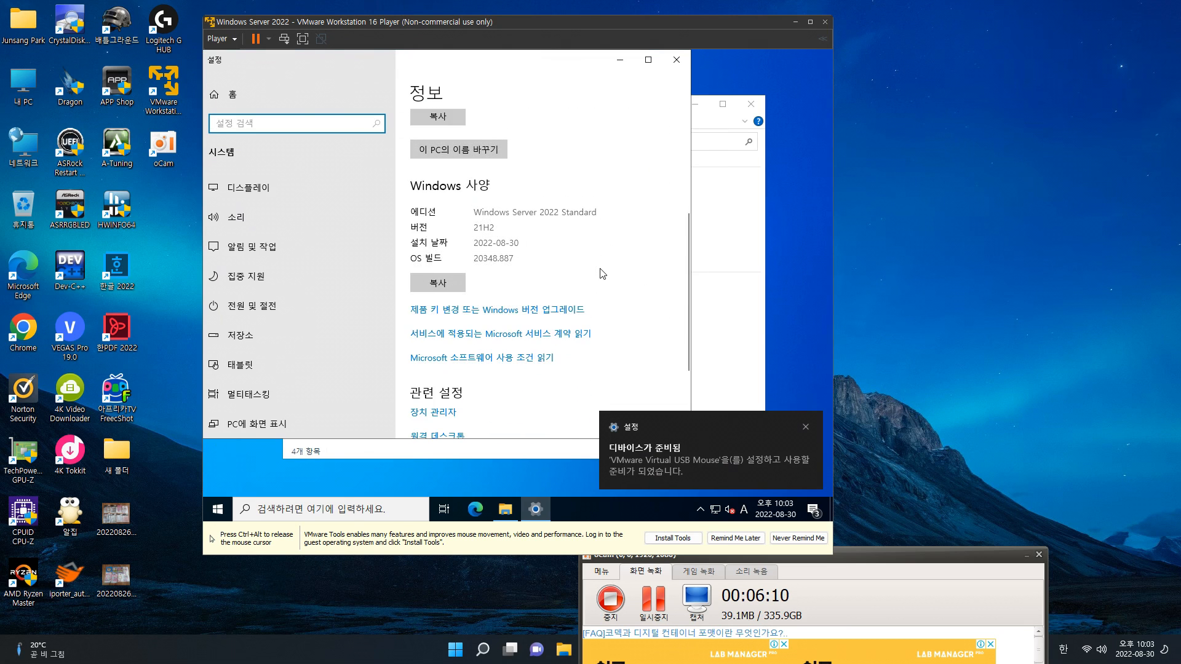
pyautogui.scroll(6, 596, 290)
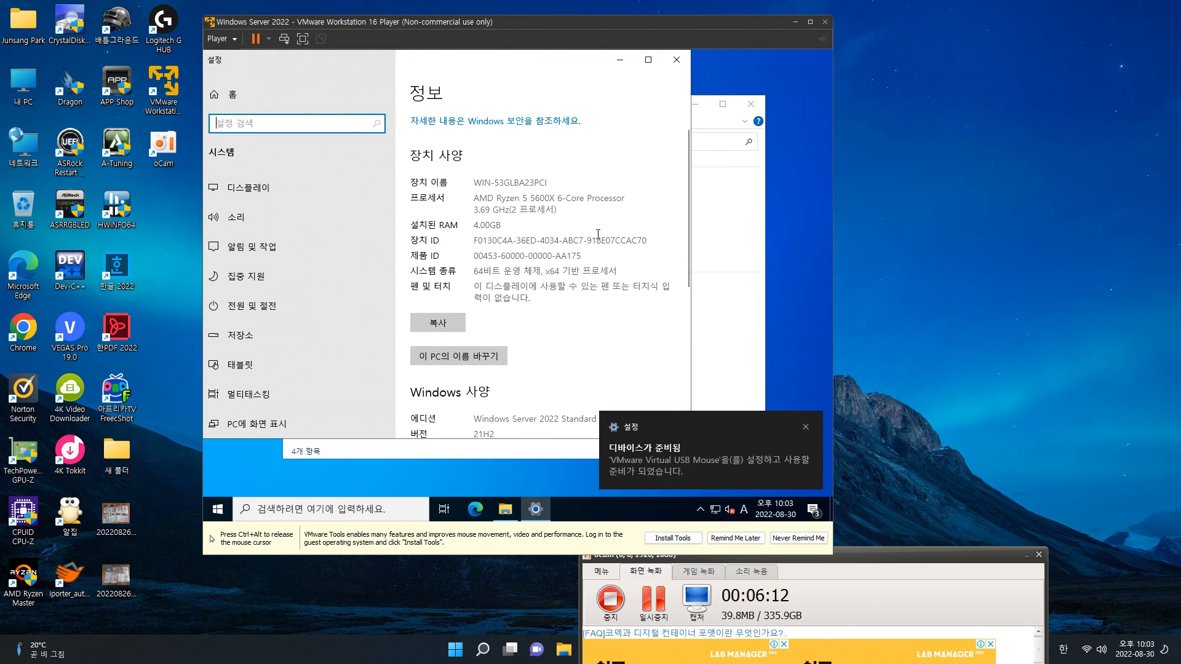
pyautogui.scroll(-8, 597, 234)
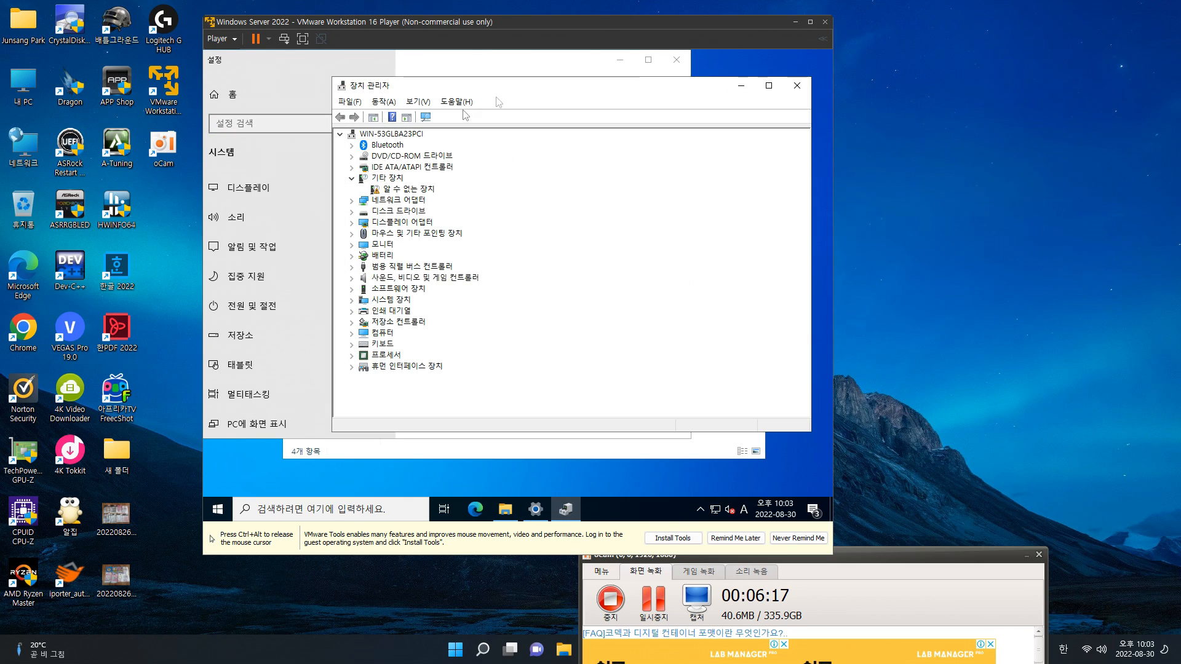
# - Expand the Bluetooth, DVD/CD-ROM, IDE, network, disk drive and display adapter categories in Device Manager to inspect their devices
pyautogui.click(352, 145)
pyautogui.click(352, 189)
pyautogui.click(352, 211)
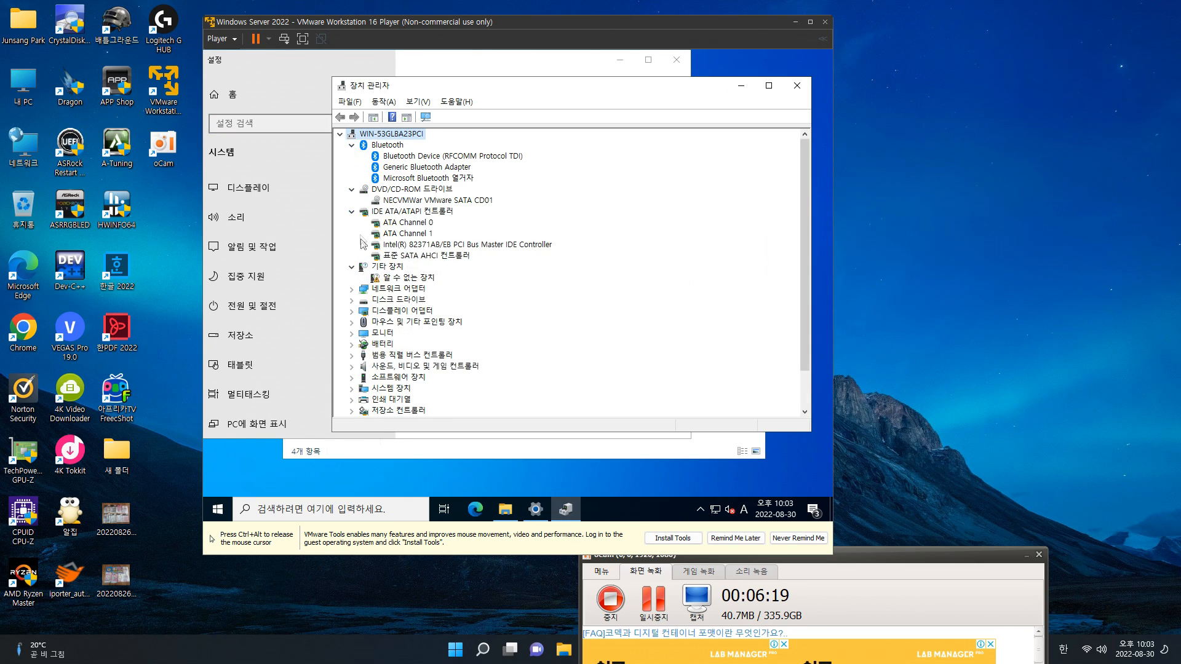
pyautogui.scroll(-2, 355, 245)
pyautogui.click(352, 244)
pyautogui.click(352, 265)
pyautogui.click(352, 288)
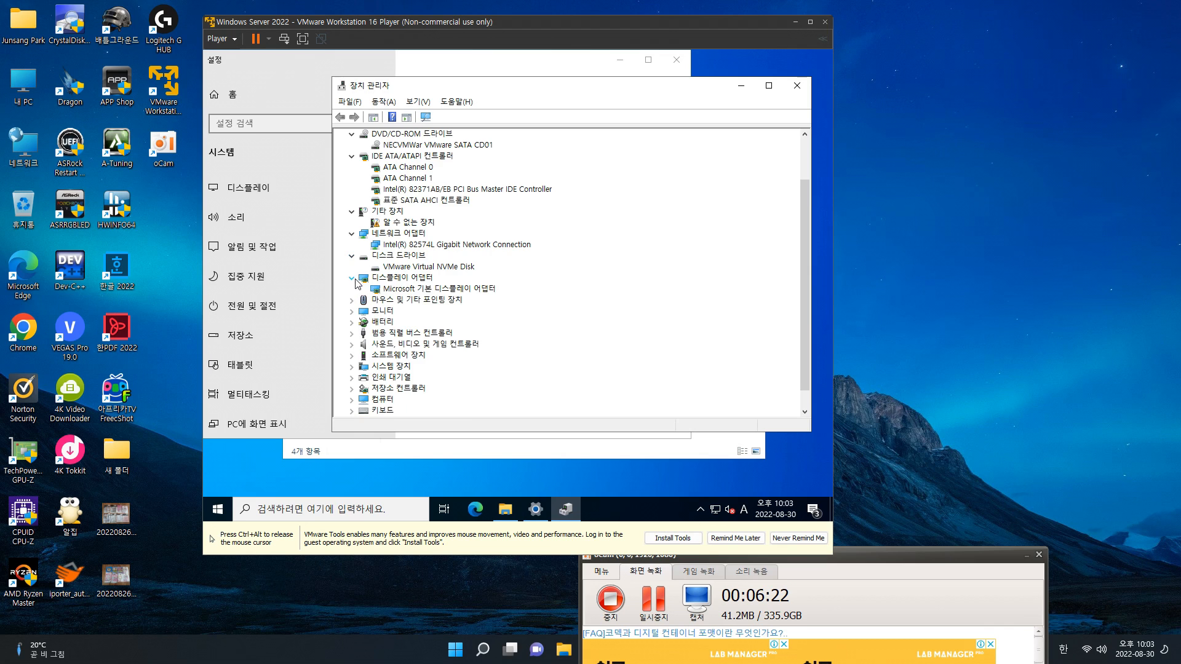
# - Inspect the mouse, monitor, battery, USB, sound, software and system device categories in Device Manager
pyautogui.scroll(-1, 363, 292)
pyautogui.click(352, 276)
pyautogui.scroll(-1, 354, 289)
pyautogui.click(352, 288)
pyautogui.scroll(-1, 354, 314)
pyautogui.click(352, 301)
pyautogui.scroll(-1, 353, 311)
pyautogui.click(352, 311)
pyautogui.scroll(-3, 354, 315)
pyautogui.click(352, 323)
pyautogui.scroll(-1, 354, 329)
pyautogui.click(352, 332)
pyautogui.click(352, 355)
pyautogui.scroll(-5, 360, 356)
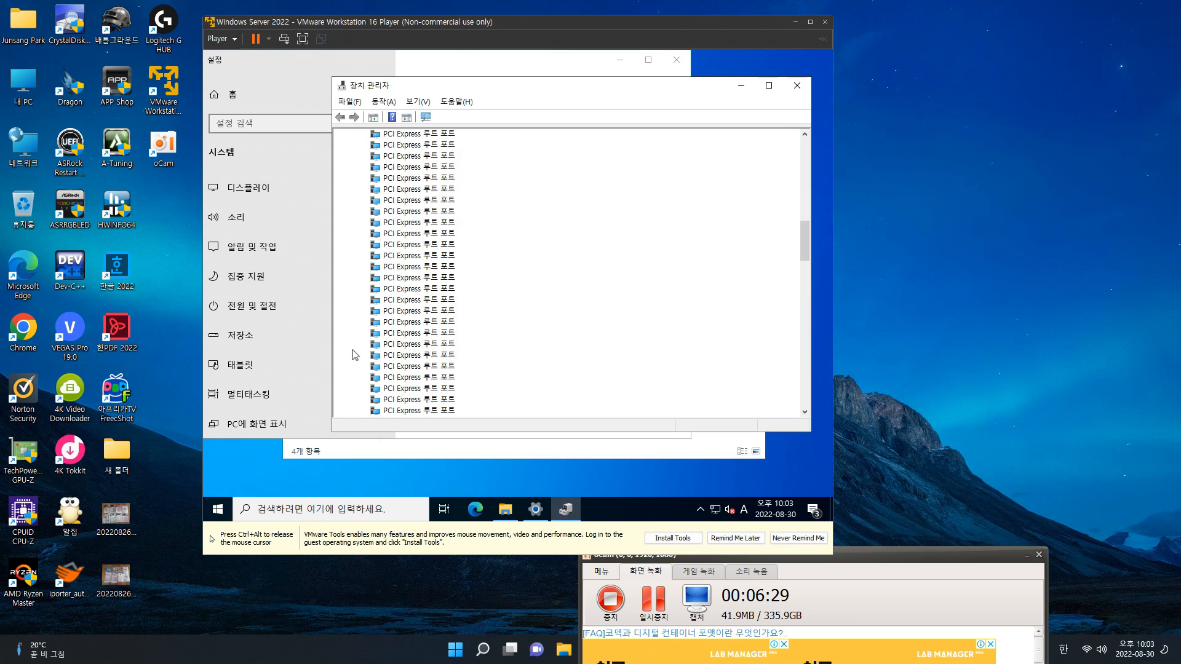
pyautogui.scroll(-10, 360, 357)
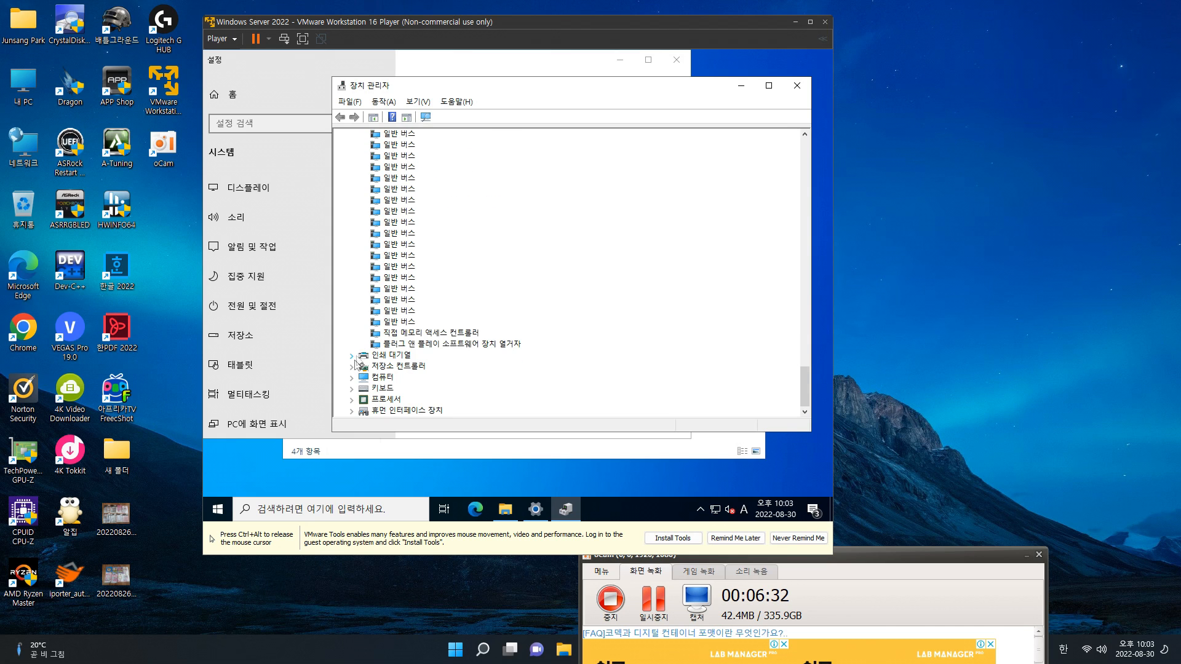
# - Inspect the storage controller, computer, keyboard, processor and human interface device categories, and close Device Manager, Settings and File Explorer
pyautogui.click(352, 366)
pyautogui.click(353, 388)
pyautogui.click(353, 400)
pyautogui.click(354, 410)
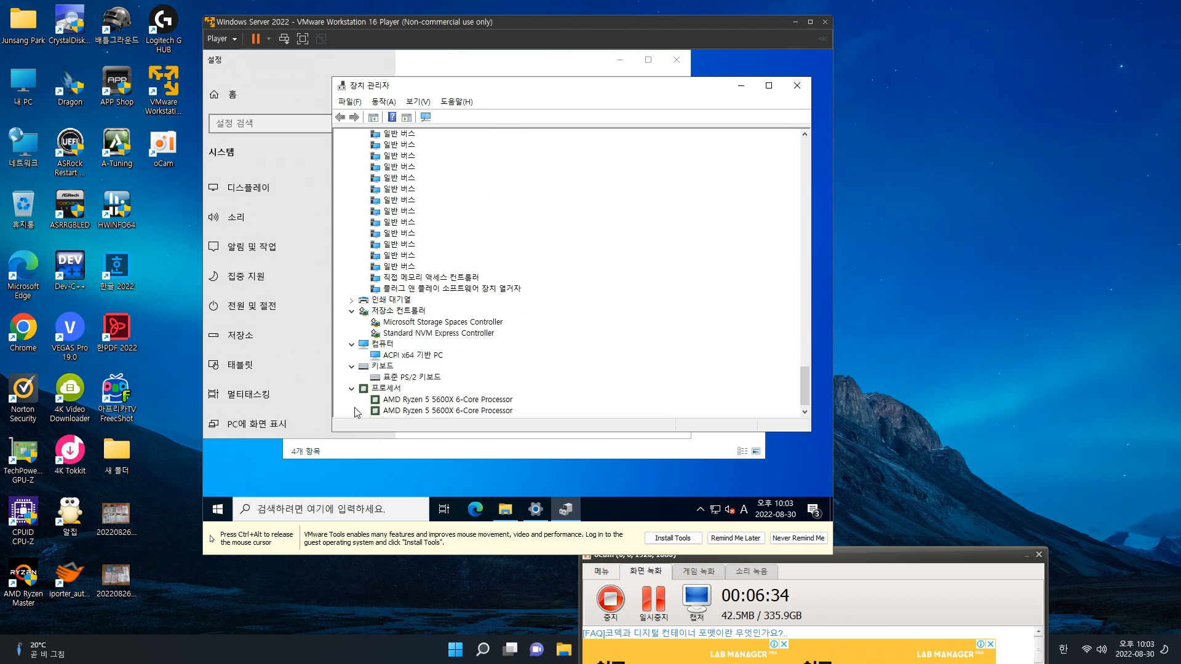
pyautogui.click(354, 411)
pyautogui.click(797, 86)
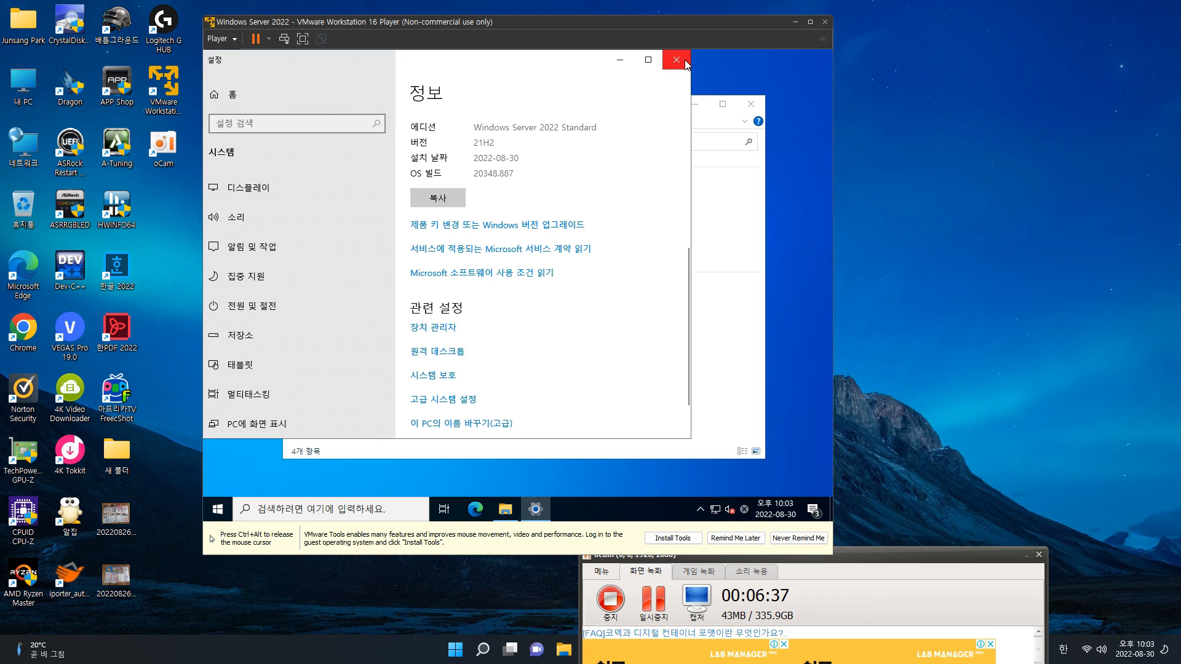
pyautogui.click(676, 59)
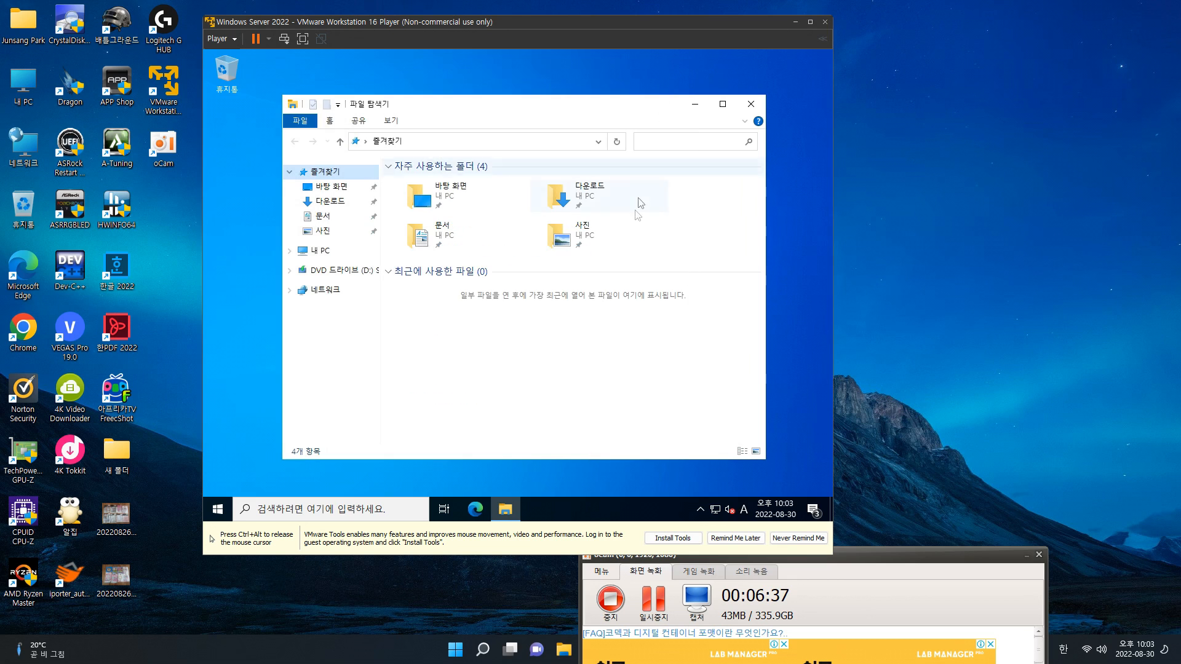
pyautogui.click(751, 104)
# - Expand the PowerShell, administrative tools, accessories, system and accessibility folders in the Start menu to review the installed programs
pyautogui.click(215, 507)
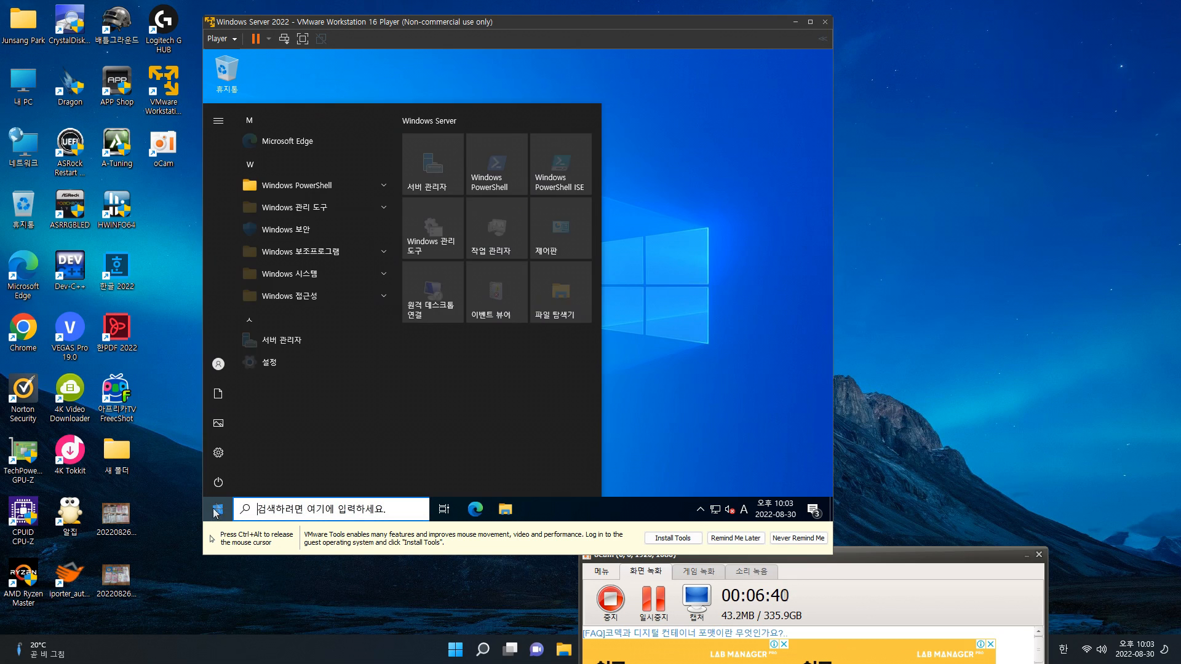
pyautogui.click(333, 208)
pyautogui.click(339, 187)
pyautogui.scroll(-2, 344, 278)
pyautogui.scroll(-5, 340, 281)
pyautogui.click(306, 342)
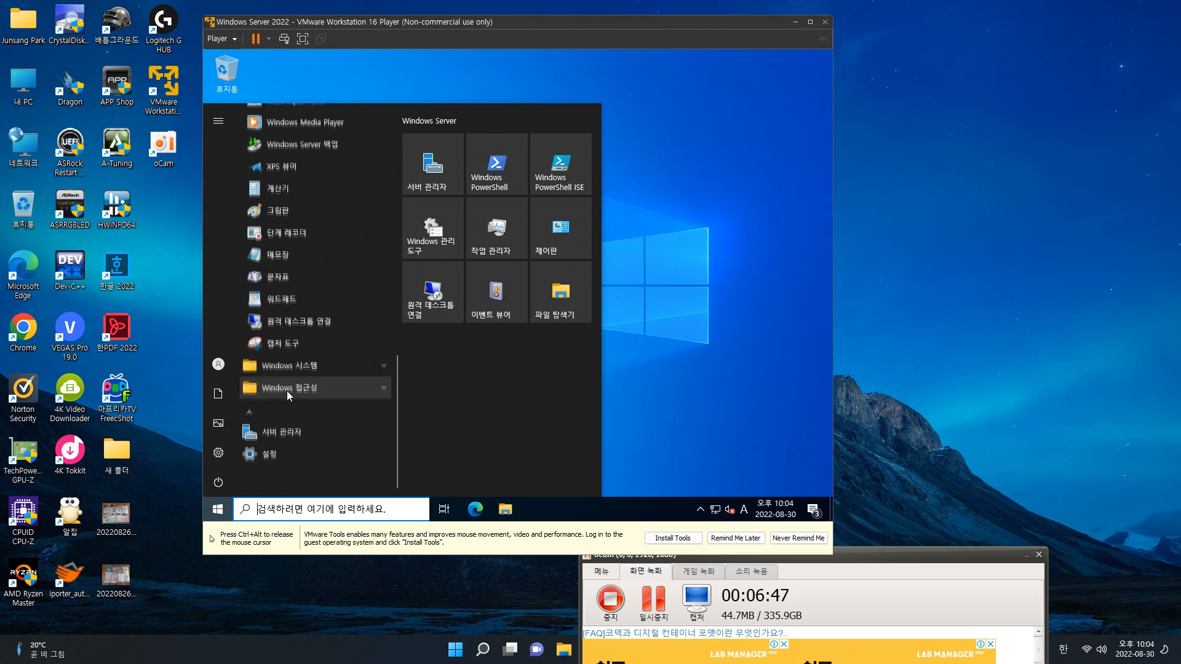
pyautogui.click(288, 368)
pyautogui.click(288, 386)
pyautogui.scroll(3, 302, 375)
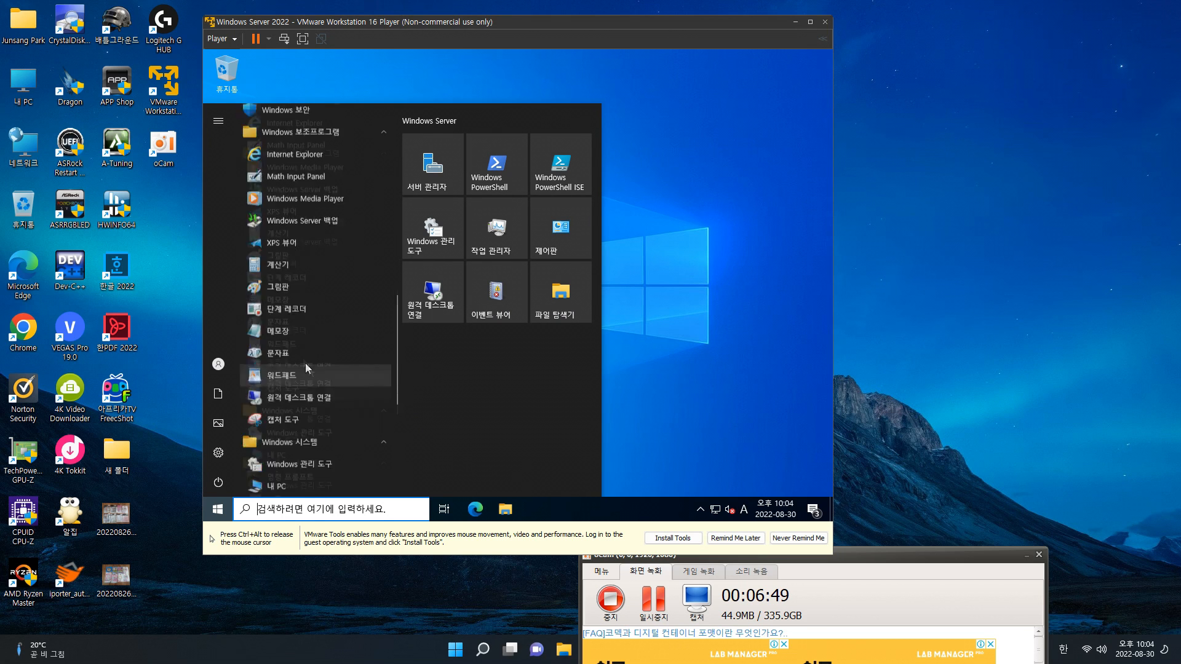
# - Launch Internet Explorer with the recommended settings and try to load googe.com, suppressing future secure-page warnings
pyautogui.click(302, 193)
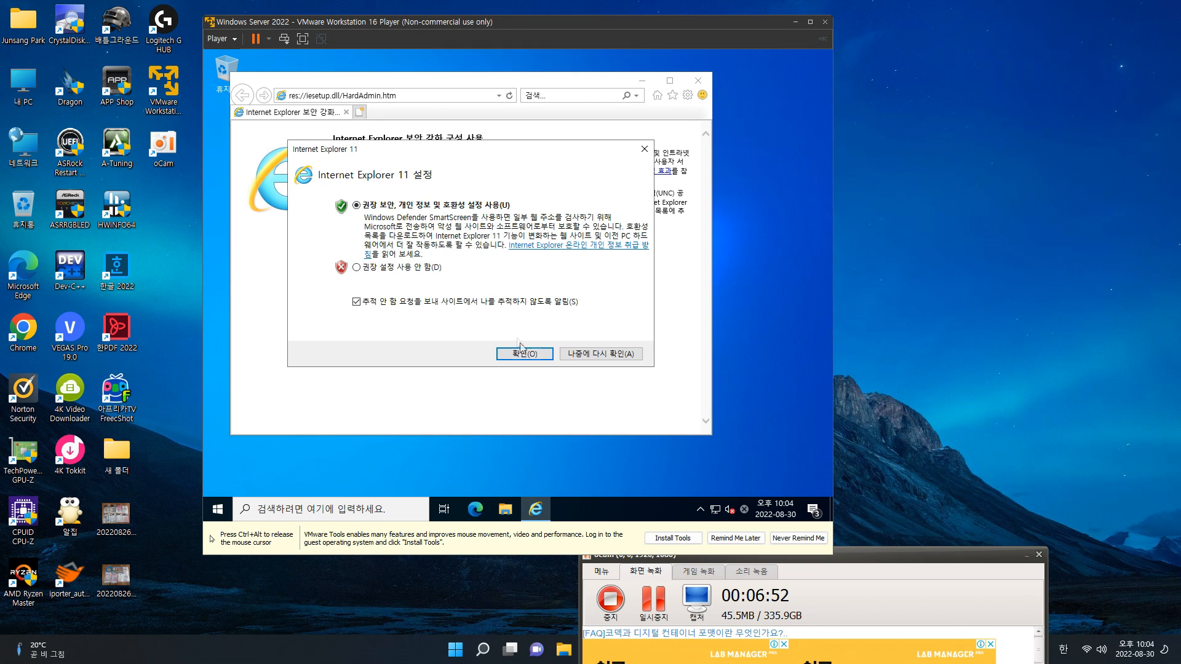
pyautogui.click(523, 355)
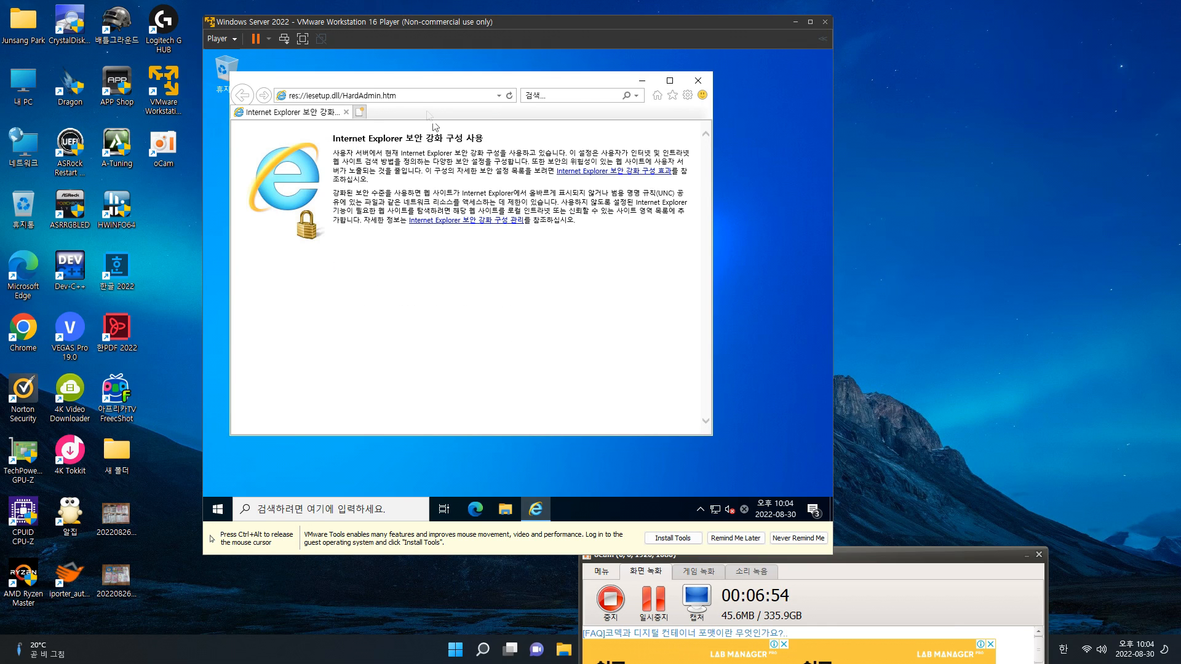
pyautogui.write('googe.com')
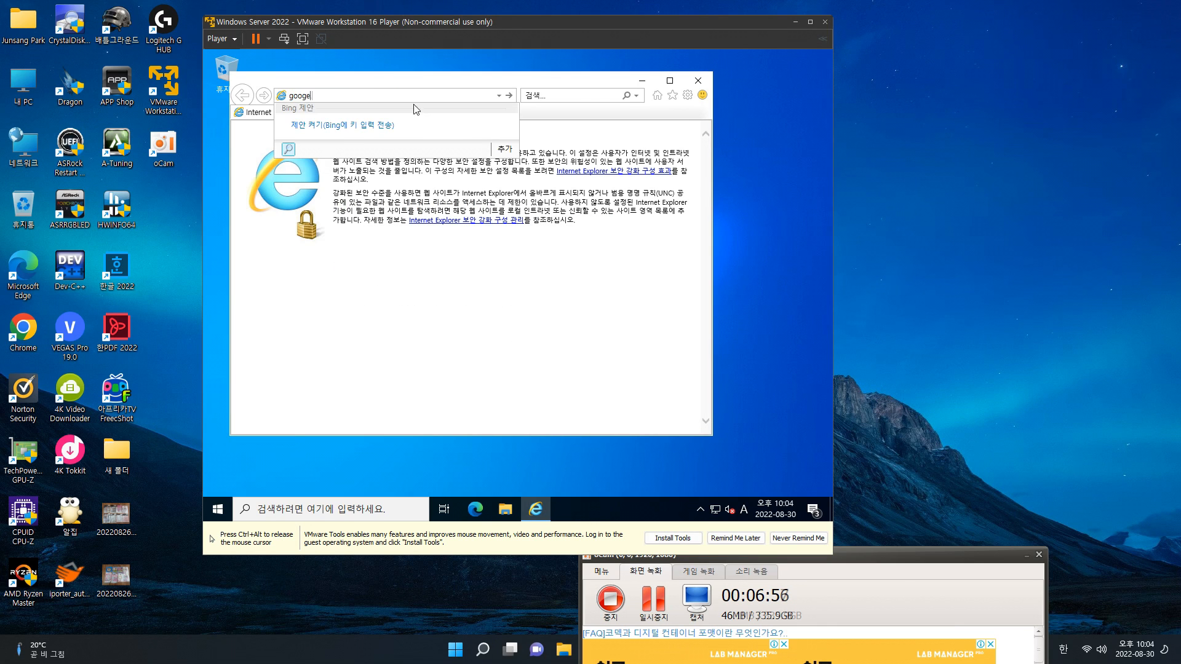
pyautogui.press('Return')
pyautogui.click(578, 314)
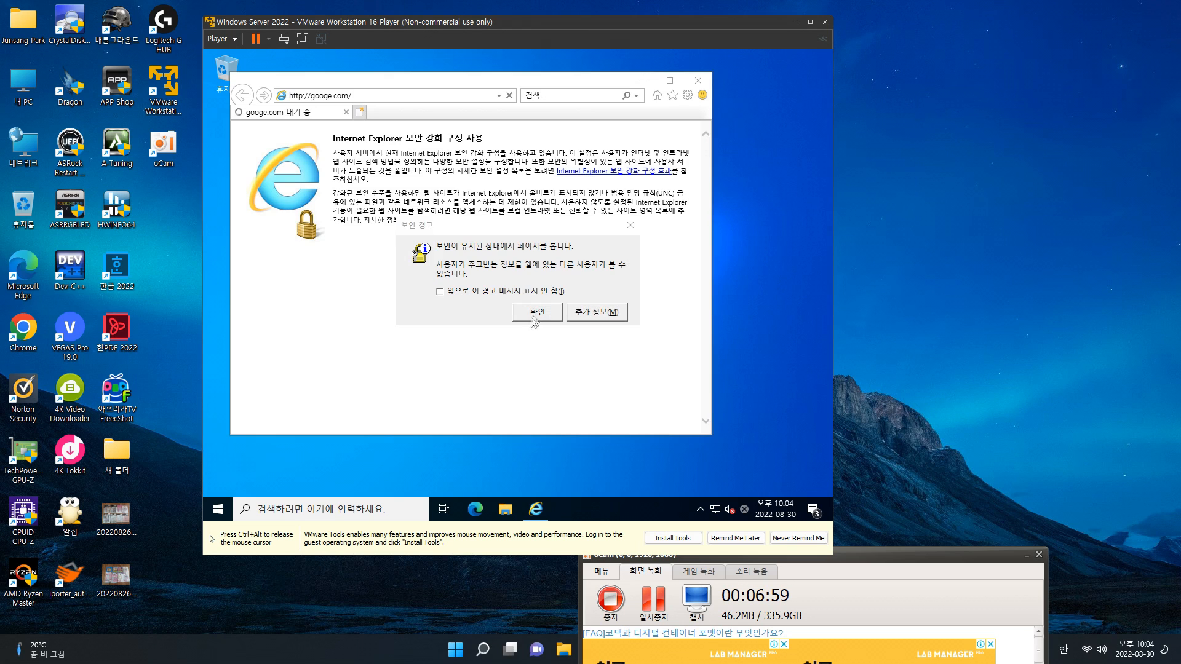
pyautogui.click(505, 292)
pyautogui.click(537, 312)
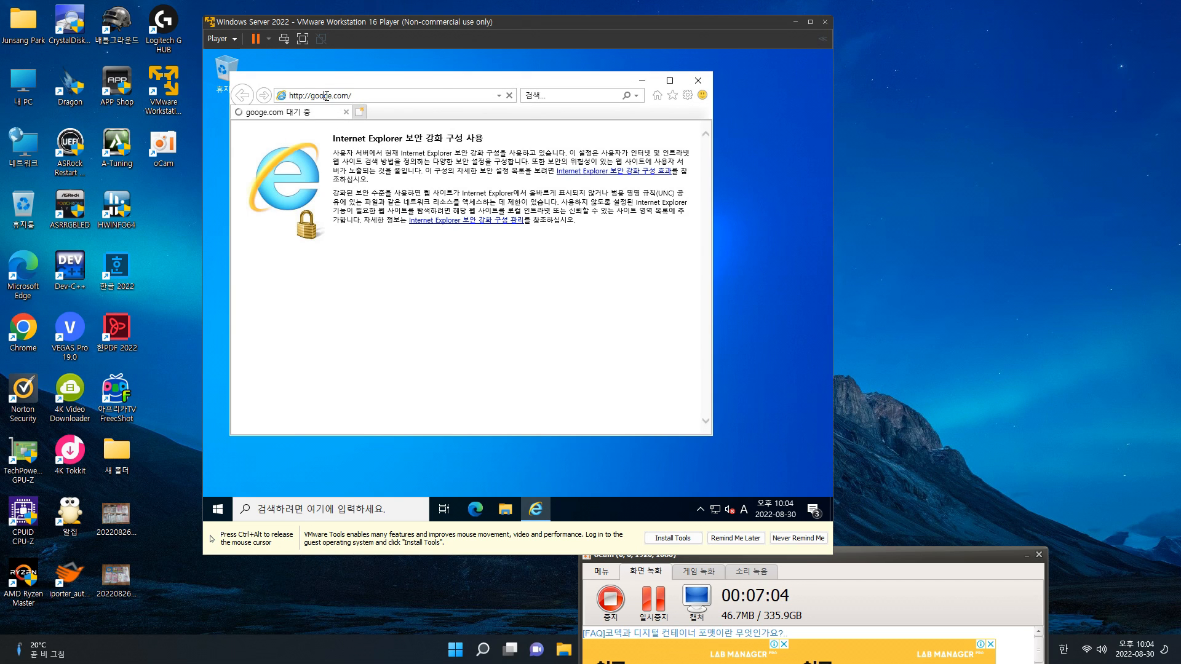
pyautogui.press('Return')
pyautogui.click(443, 96)
pyautogui.write('google.com')
pyautogui.press('Return')
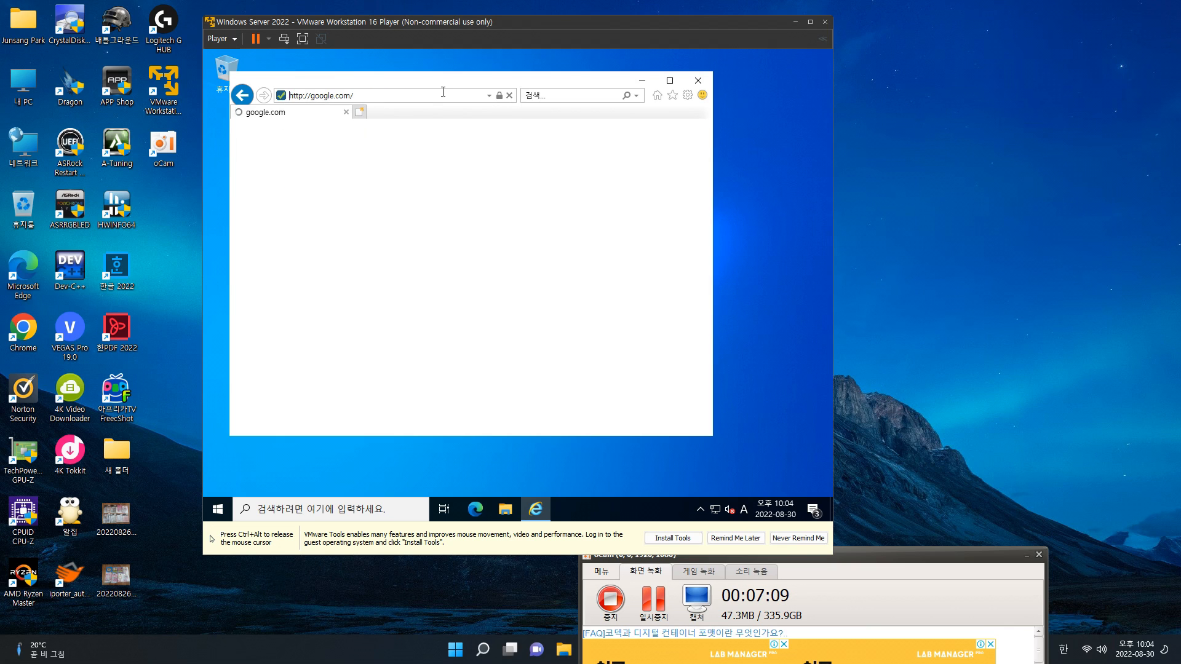
pyautogui.click(606, 288)
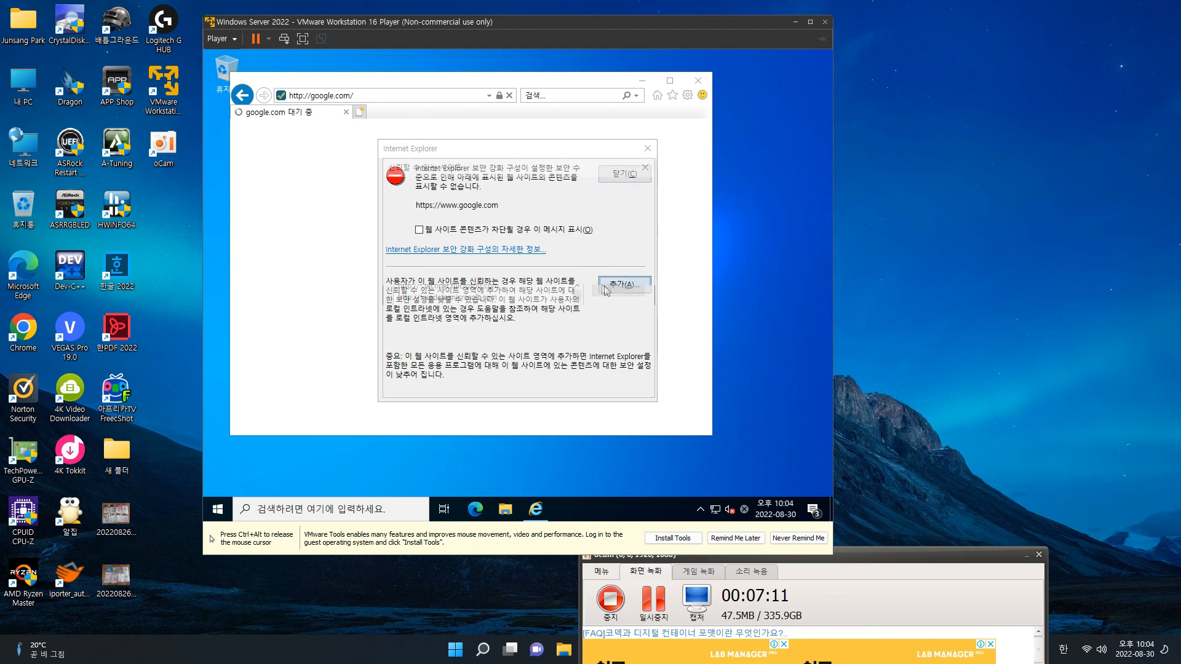
pyautogui.click(618, 249)
pyautogui.click(620, 373)
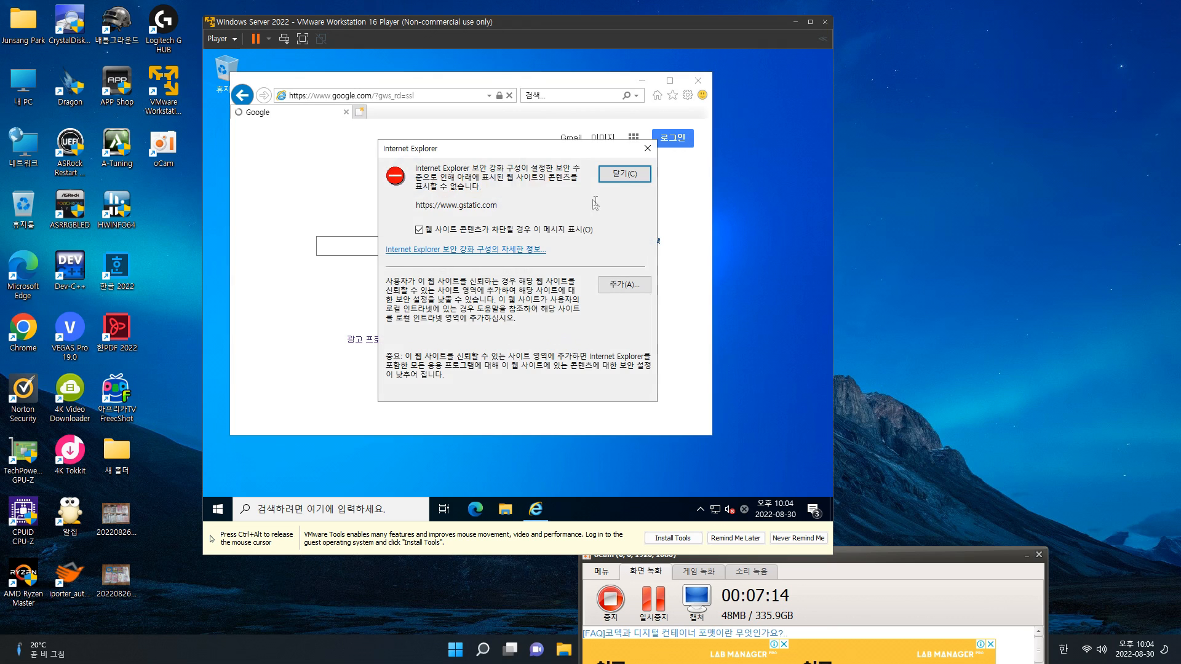
pyautogui.click(624, 284)
pyautogui.click(618, 249)
pyautogui.click(618, 373)
pyautogui.click(647, 149)
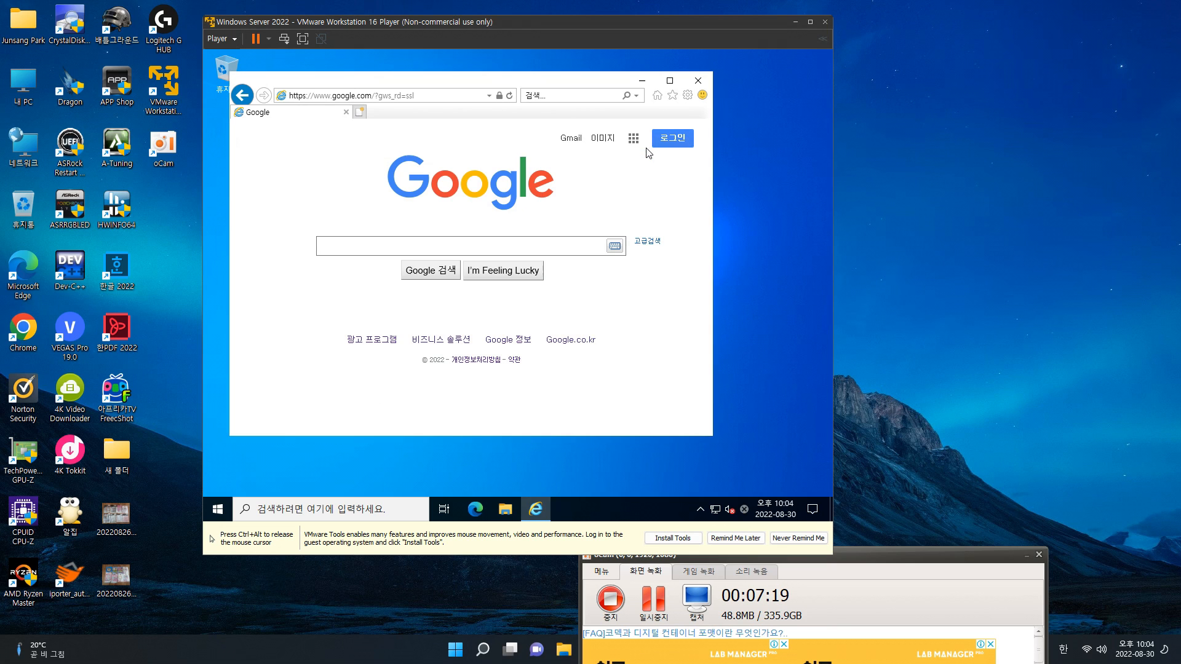
# - Review the Internet Explorer version information and close the browser
pyautogui.click(688, 95)
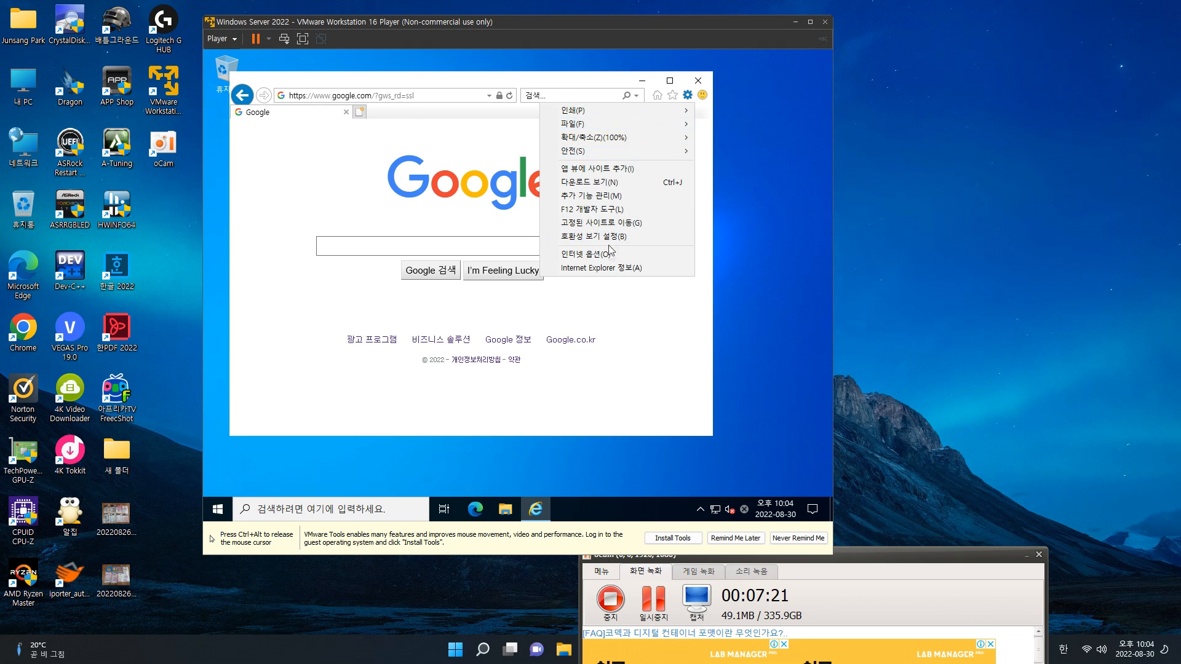
pyautogui.click(593, 269)
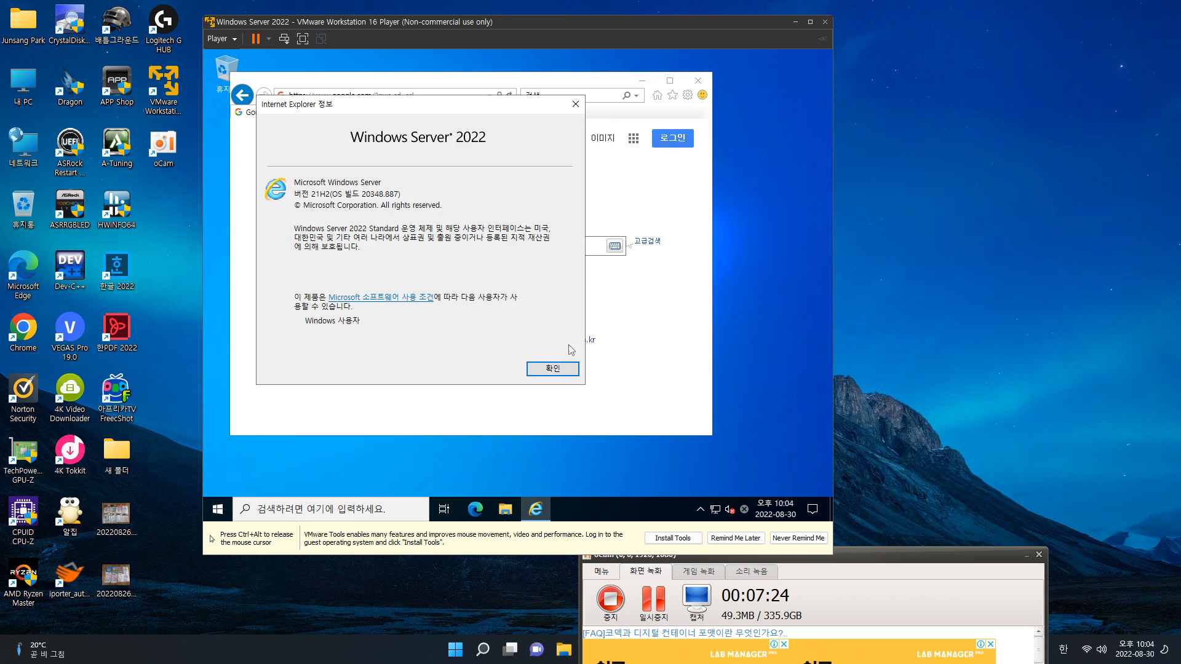
pyautogui.click(554, 368)
pyautogui.click(617, 175)
pyautogui.click(615, 180)
pyautogui.click(698, 81)
# - Load google.com in Microsoft Edge and open the About Microsoft Edge page
pyautogui.click(475, 509)
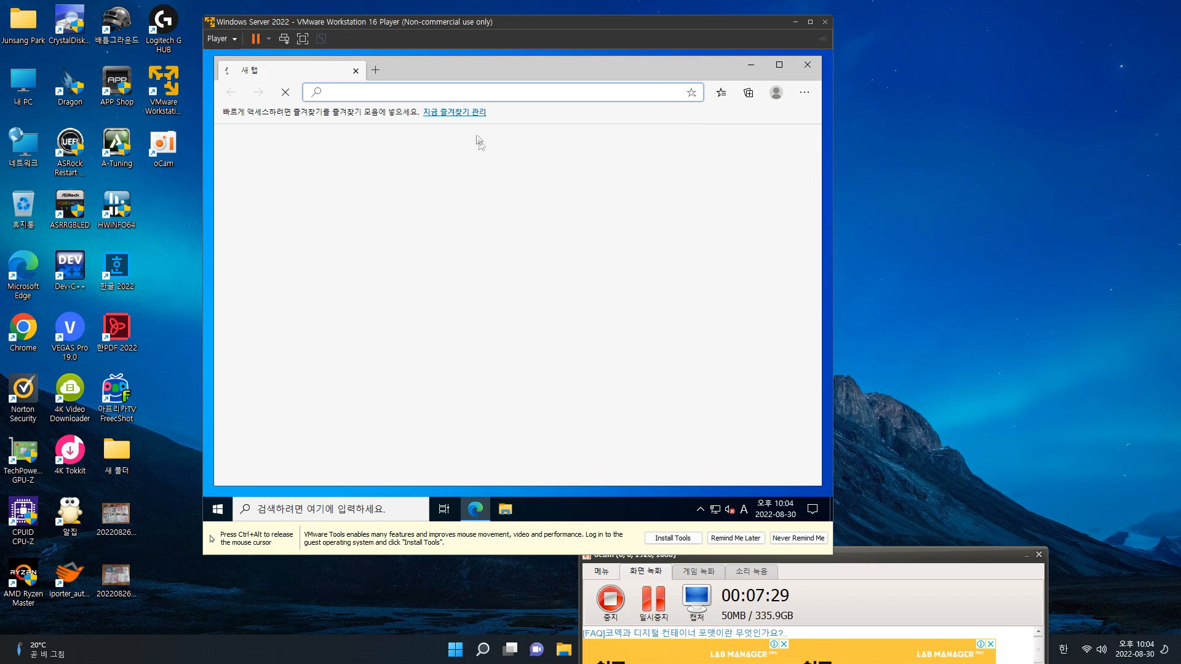
pyautogui.write('google.')
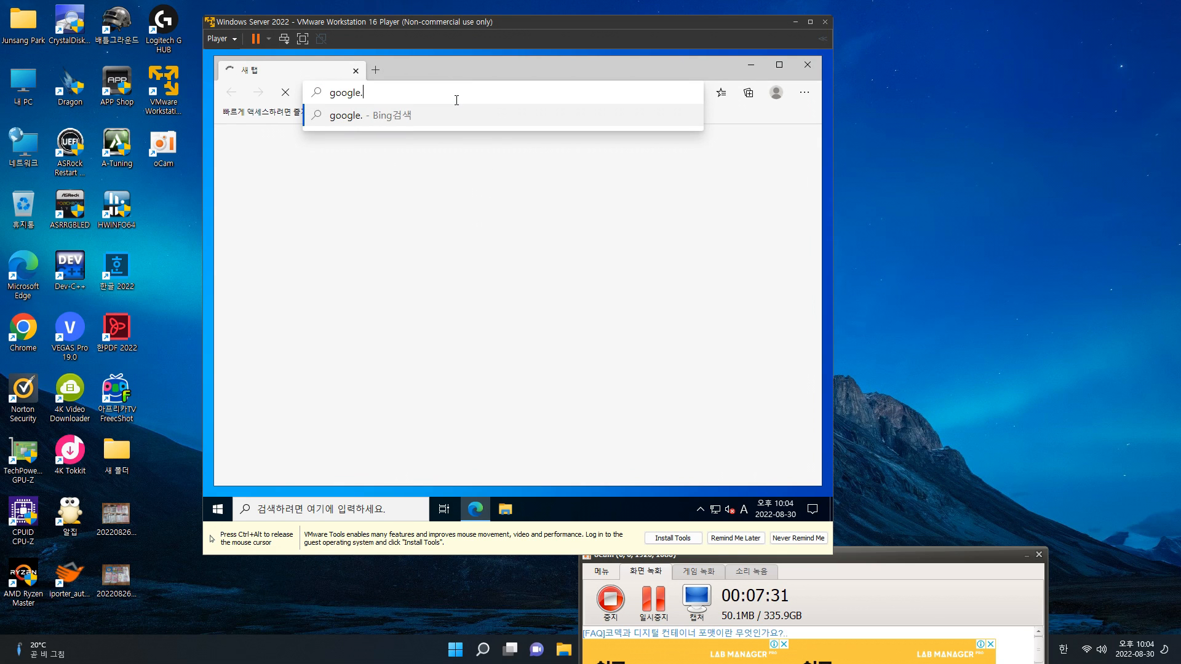
pyautogui.write('com')
pyautogui.press('Return')
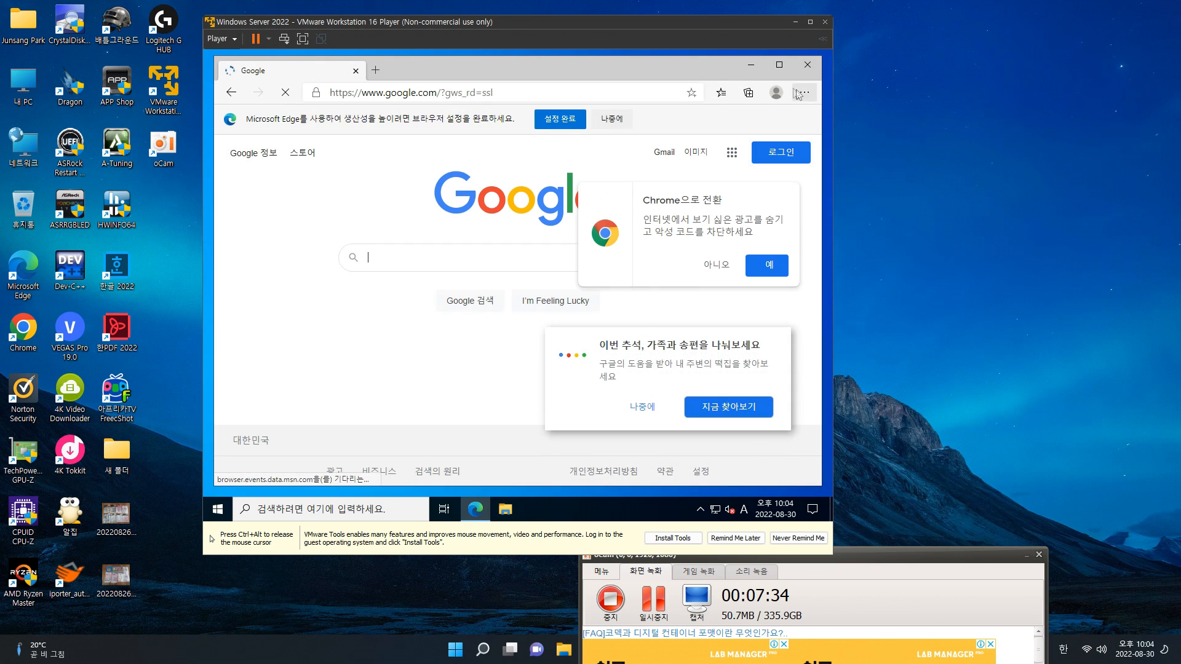
pyautogui.click(801, 93)
pyautogui.moveTo(680, 449)
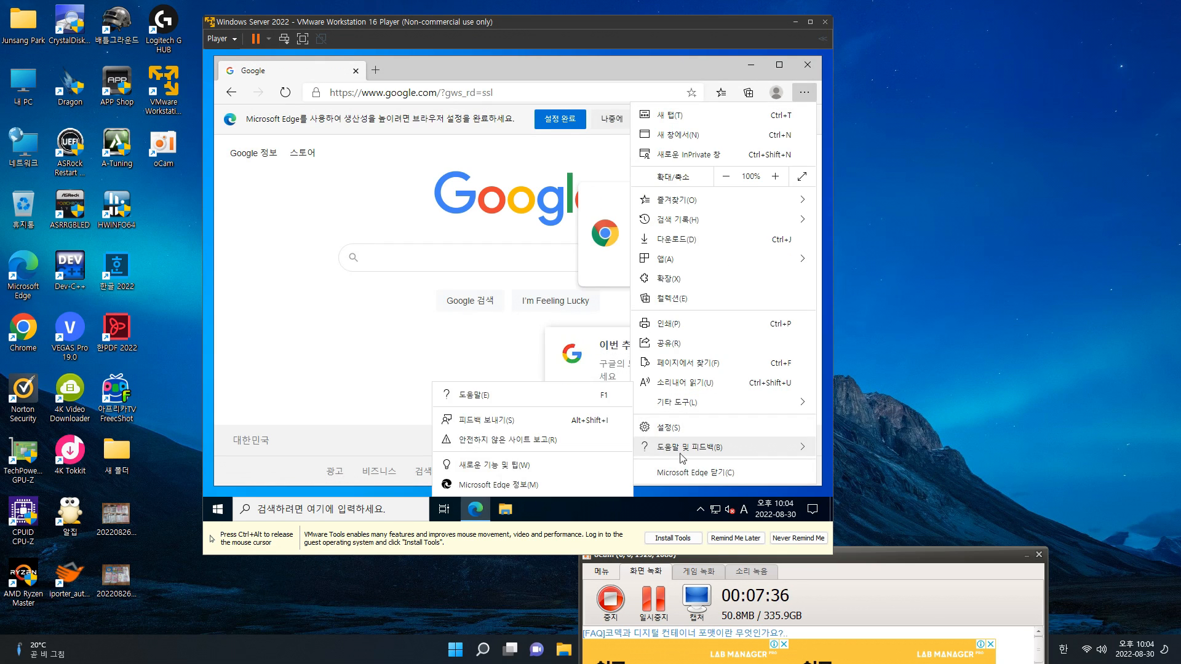
pyautogui.click(534, 485)
# - Browse the Start menu folders, and launch Windows Media Player from the accessories with its recommended initial settings
pyautogui.click(218, 509)
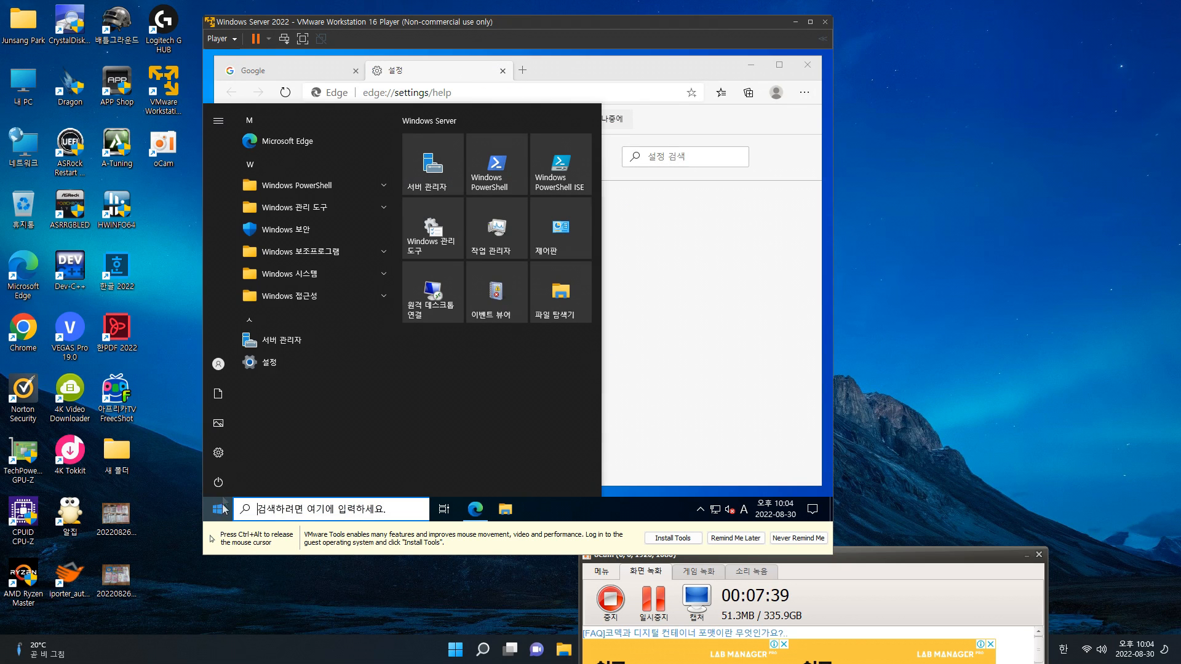
pyautogui.click(316, 208)
pyautogui.scroll(-3, 314, 215)
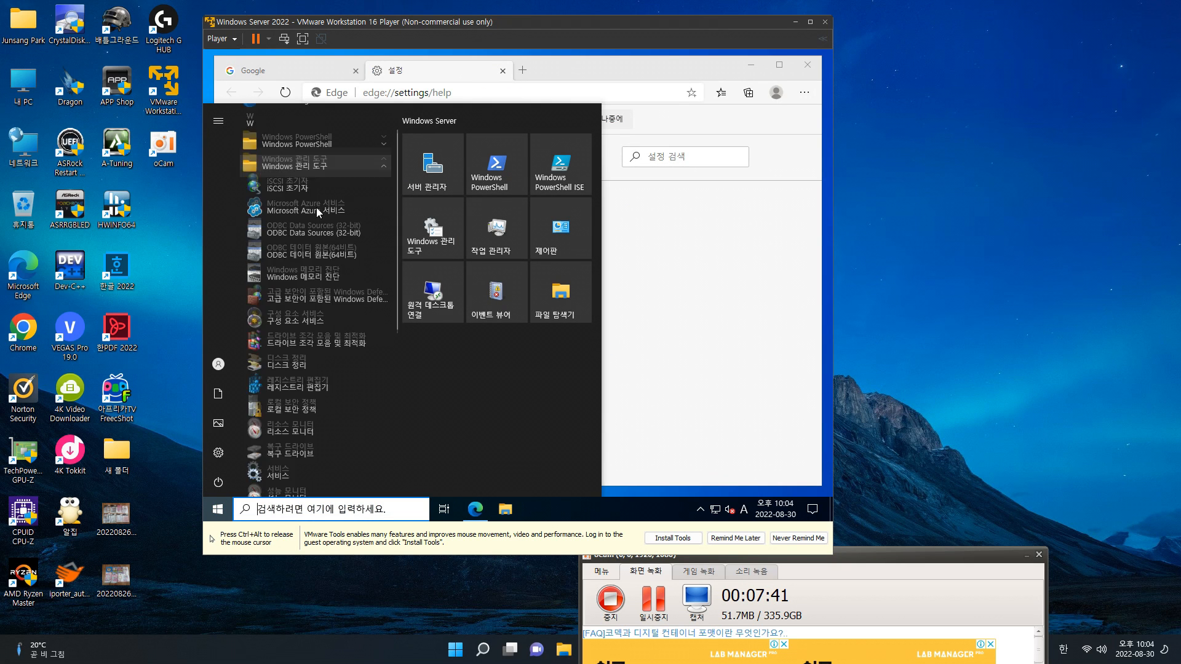
pyautogui.scroll(3, 311, 219)
pyautogui.click(319, 187)
pyautogui.scroll(-5, 332, 291)
pyautogui.click(316, 345)
pyautogui.scroll(-3, 316, 349)
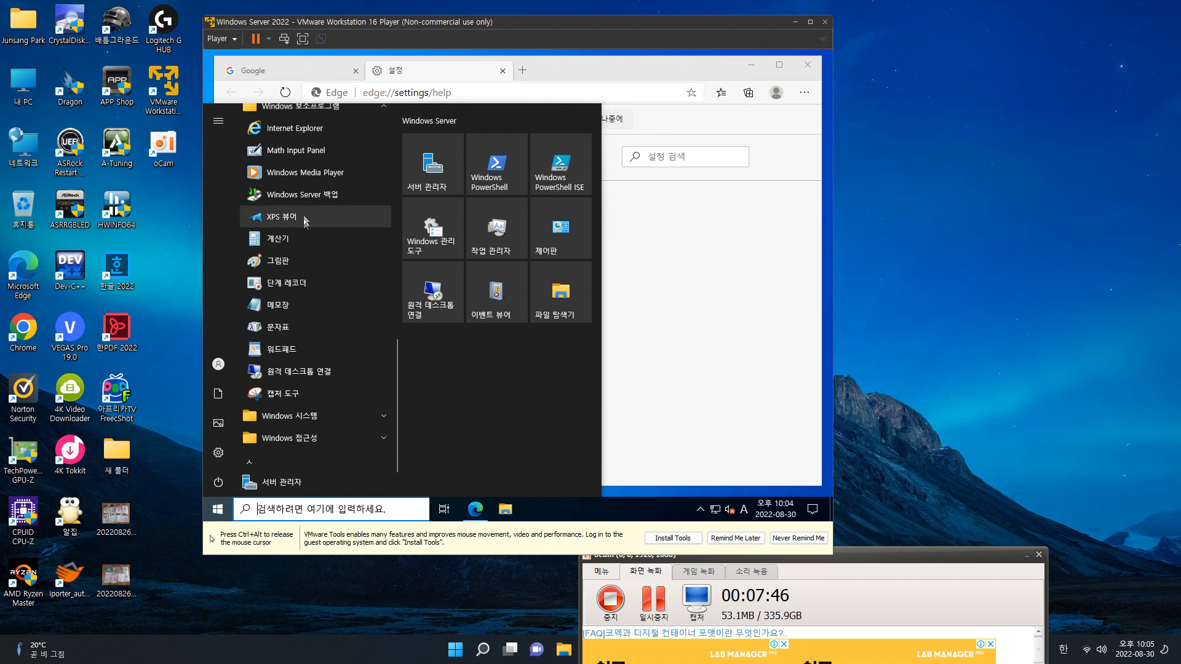
pyautogui.click(308, 179)
pyautogui.click(424, 235)
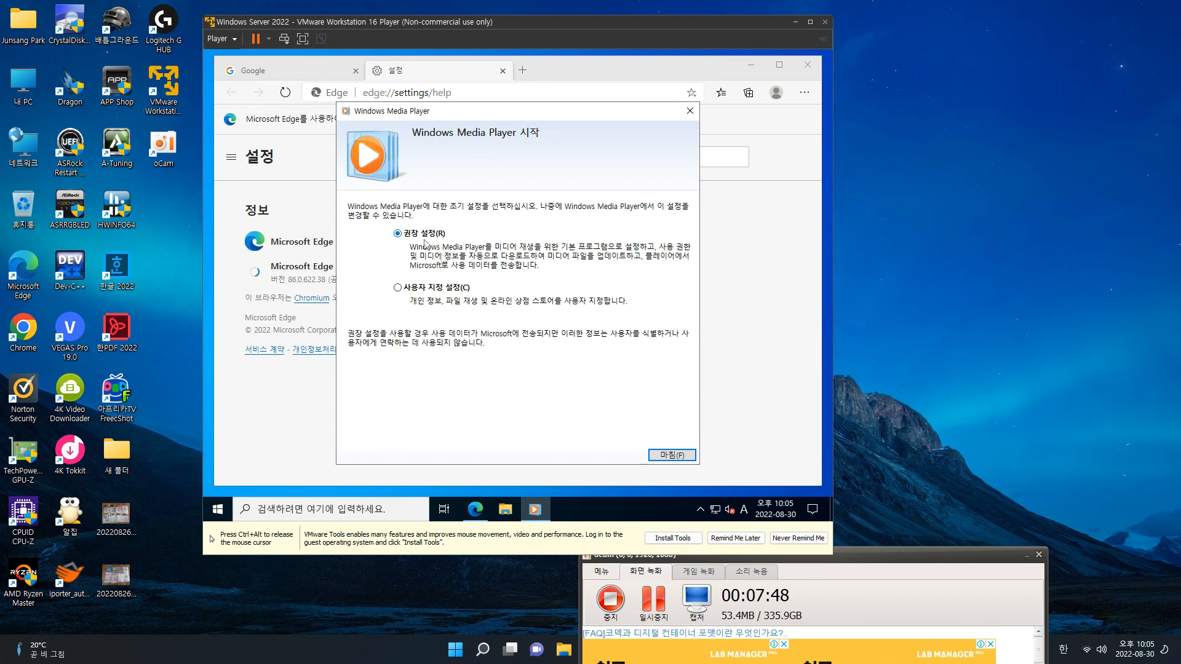
pyautogui.click(670, 457)
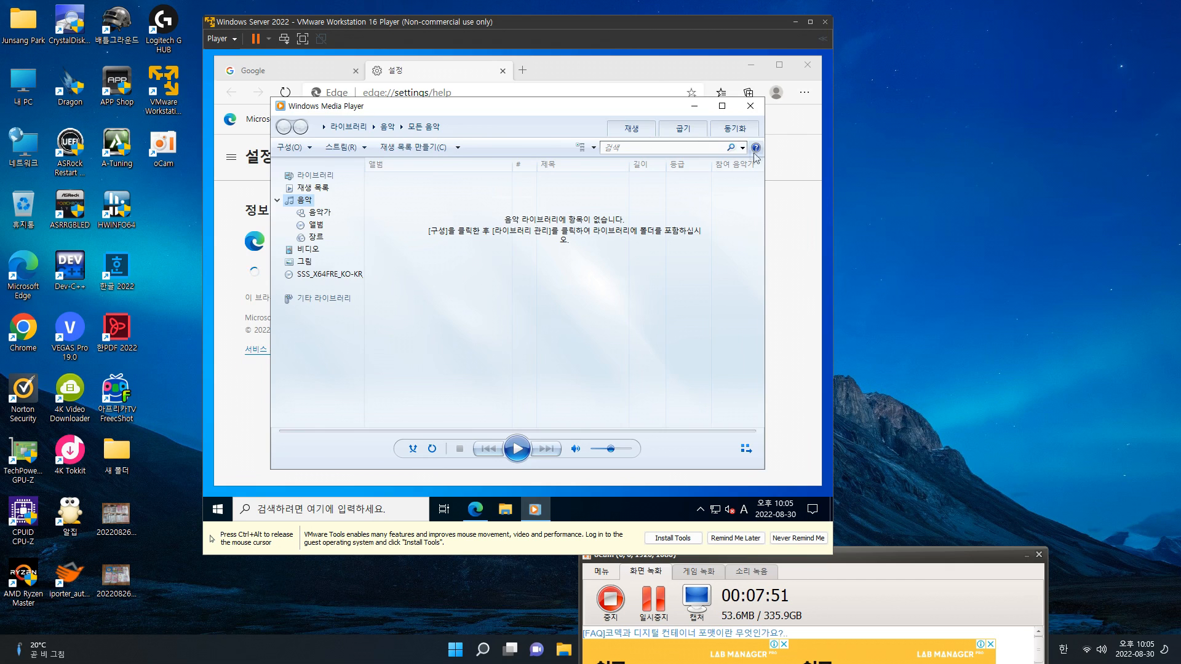
# - Open the online help for Windows Media Player, close the Edge settings tab and minimize Edge
pyautogui.click(755, 149)
pyautogui.click(503, 70)
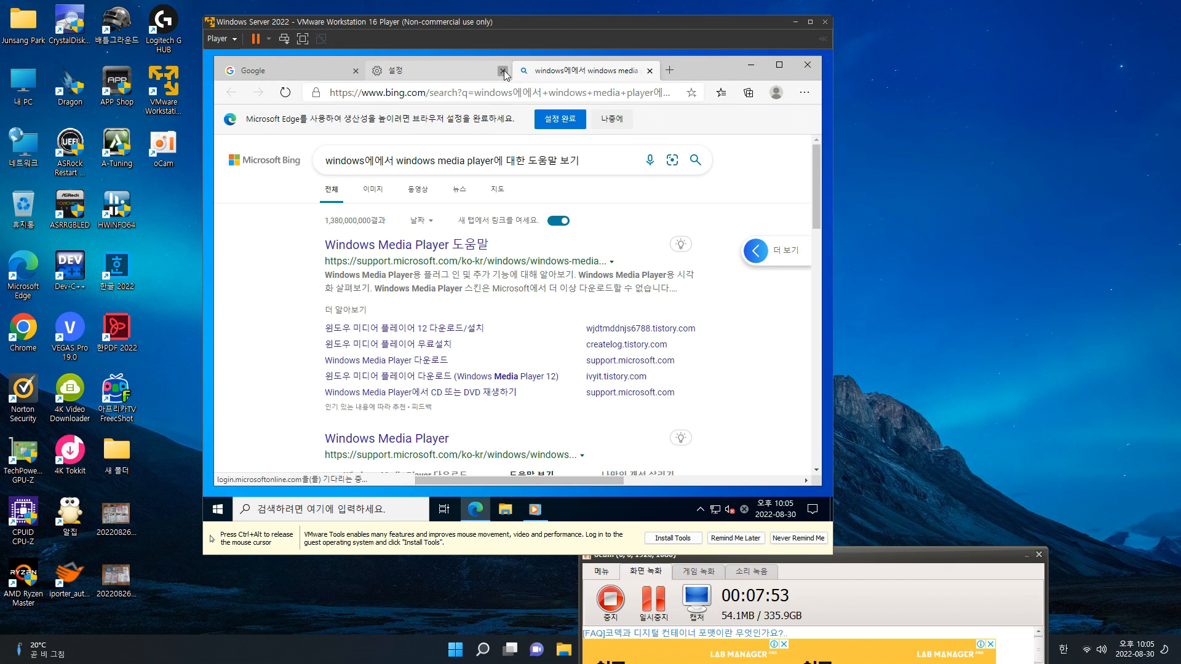
pyautogui.click(504, 70)
pyautogui.click(747, 65)
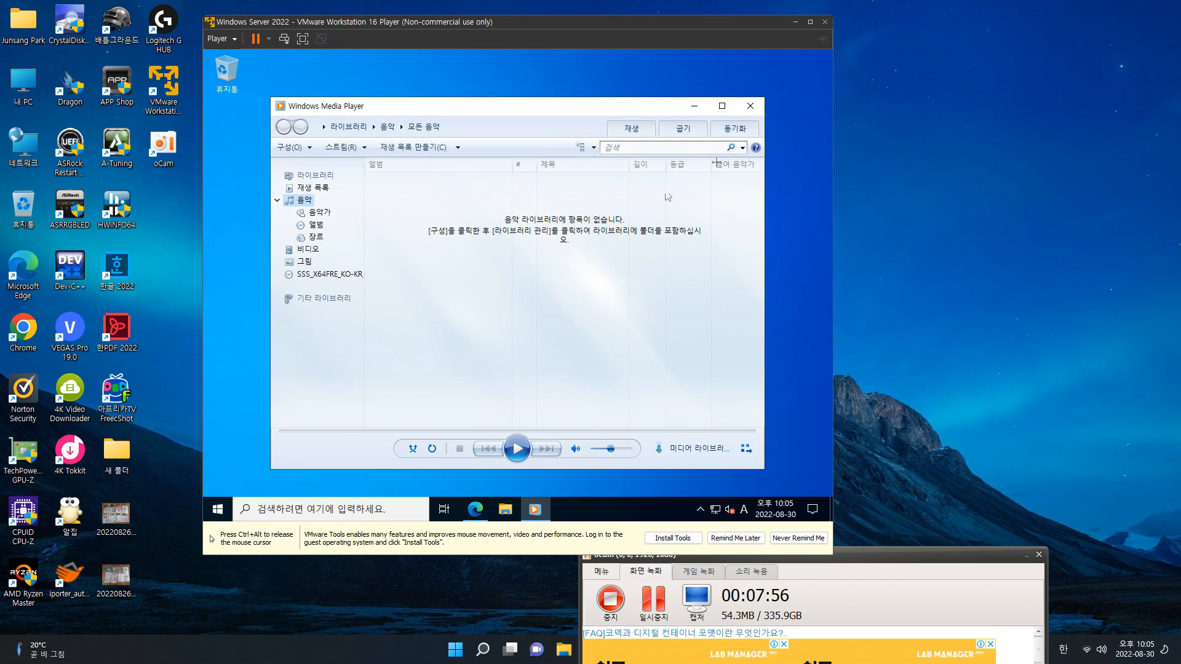
# - View the About information of Windows Media Player and close the player
pyautogui.rightClick(520, 125)
pyautogui.moveTo(615, 186)
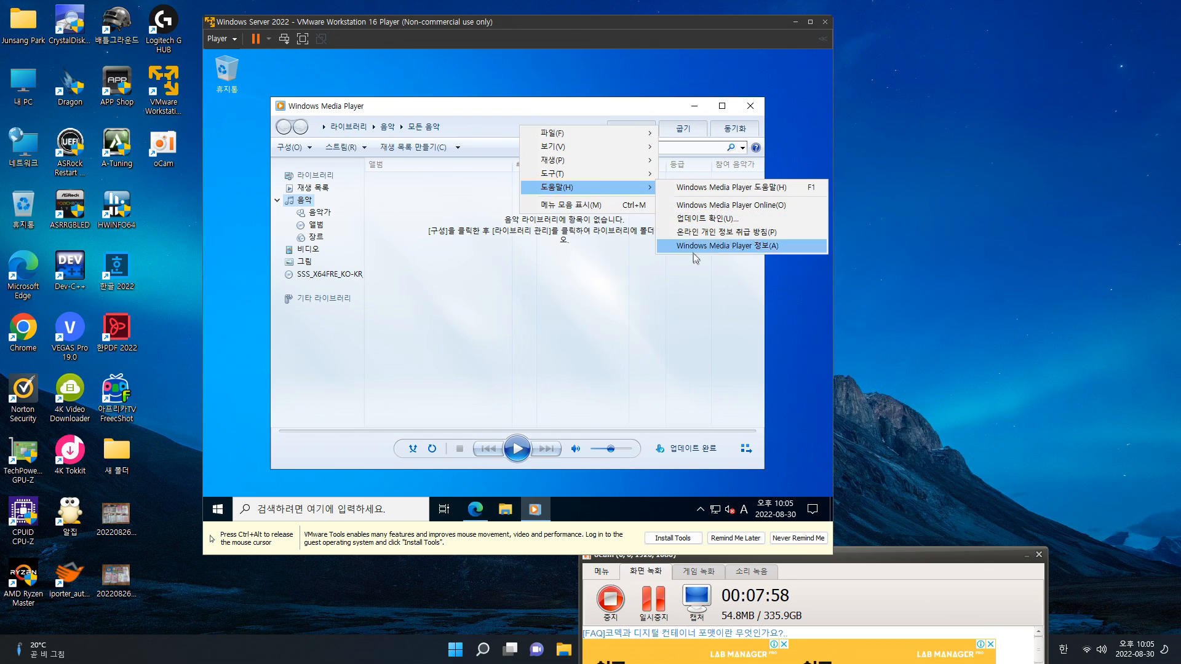
pyautogui.click(697, 251)
pyautogui.click(609, 368)
pyautogui.click(751, 106)
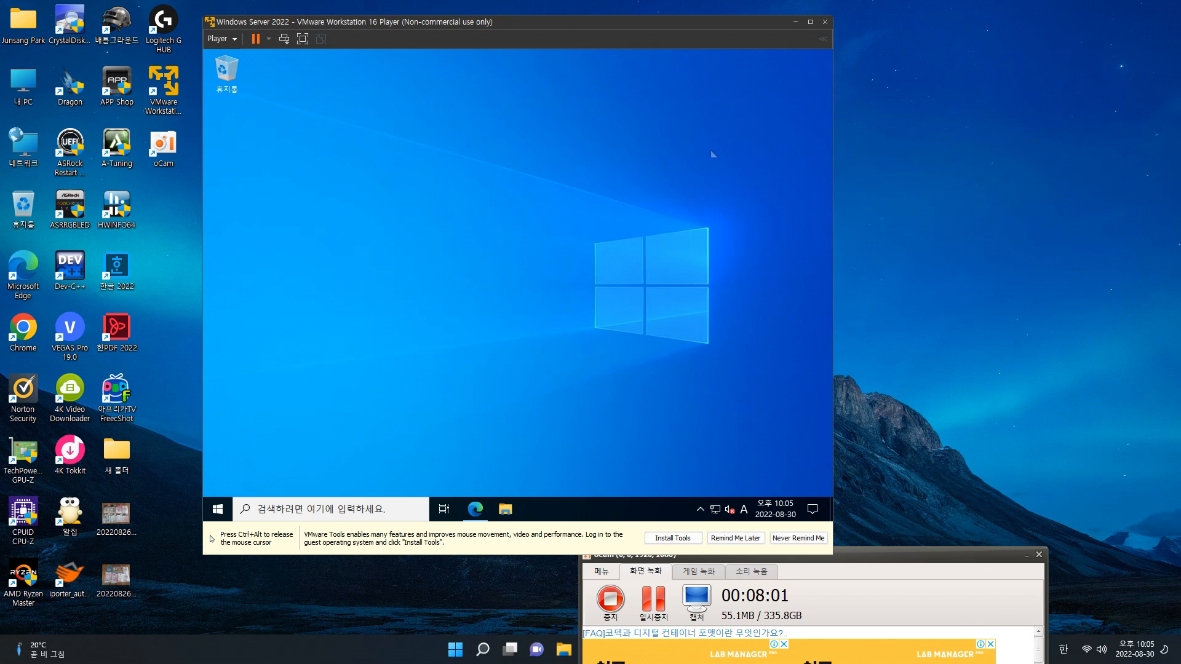
# - Expand the Windows system and accessibility folders in the Start menu and look through their programs
pyautogui.click(218, 509)
pyautogui.click(323, 297)
pyautogui.click(326, 273)
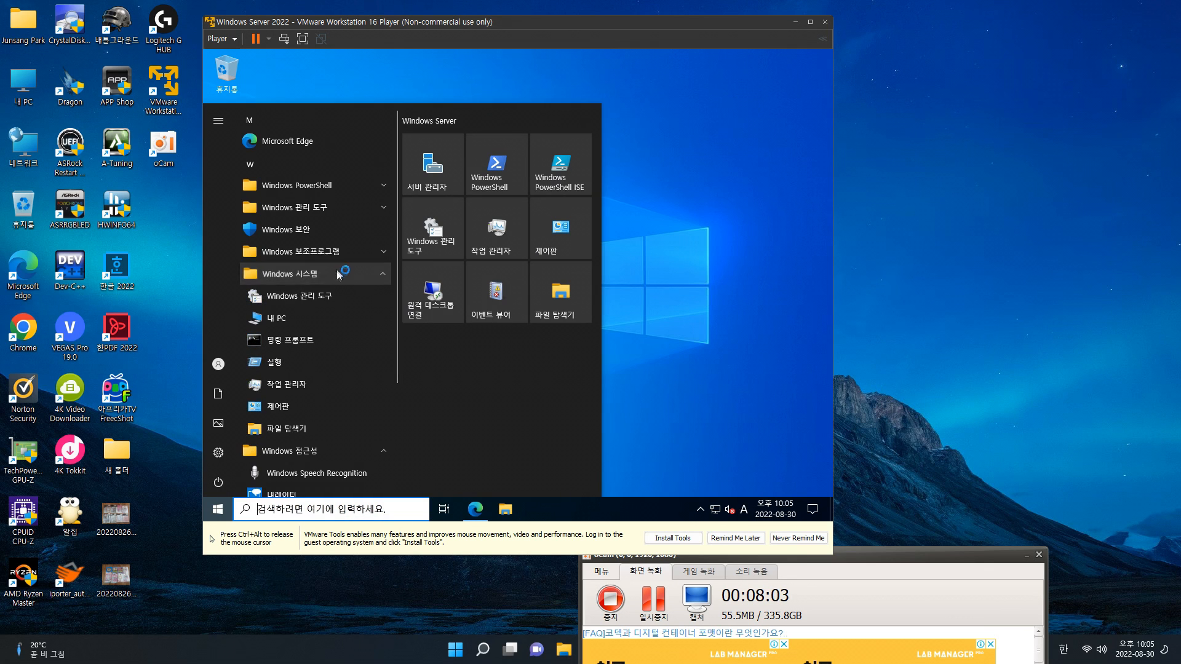
pyautogui.click(340, 266)
pyautogui.scroll(-5, 308, 297)
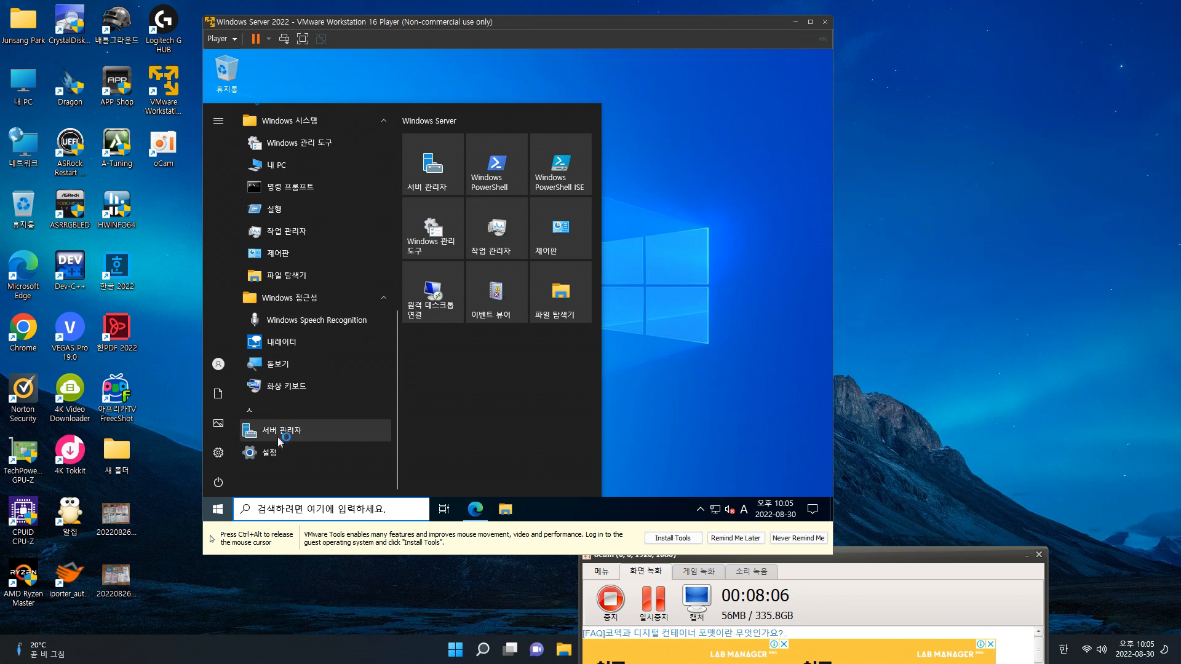
pyautogui.scroll(5, 280, 442)
pyautogui.scroll(-6, 273, 436)
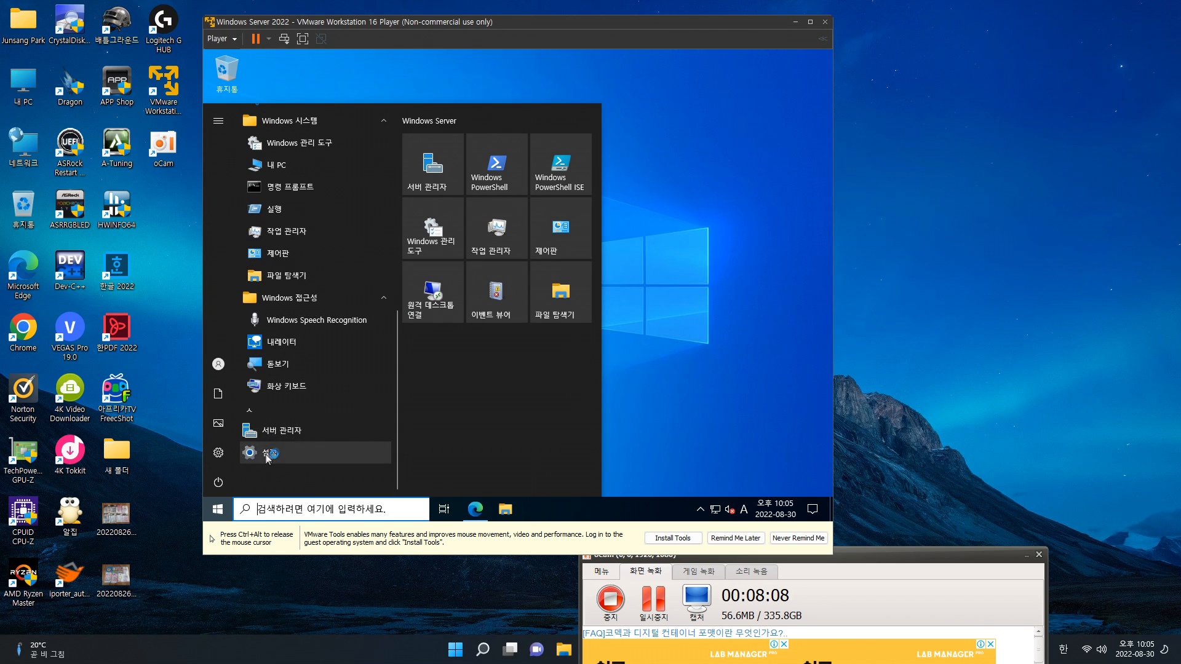
# - Open Windows Settings maximized and review the Update & Security pages from Windows Update and Delivery Optimization through Recovery, Activation and For developers
pyautogui.click(266, 453)
pyautogui.click(657, 59)
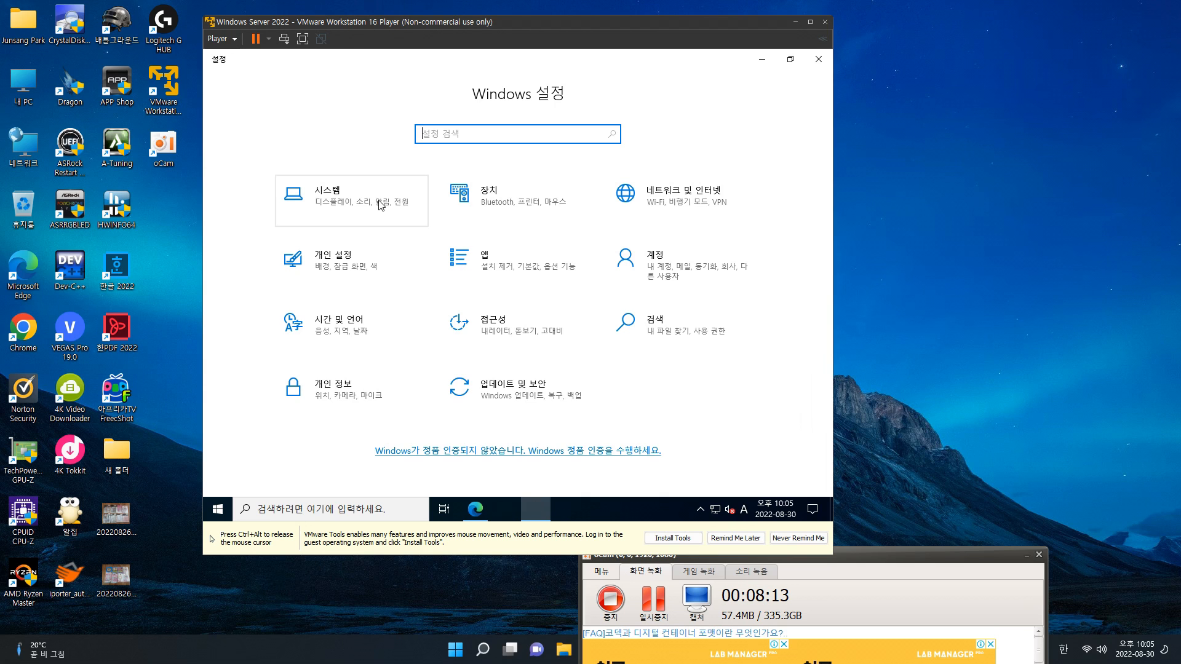
pyautogui.click(515, 409)
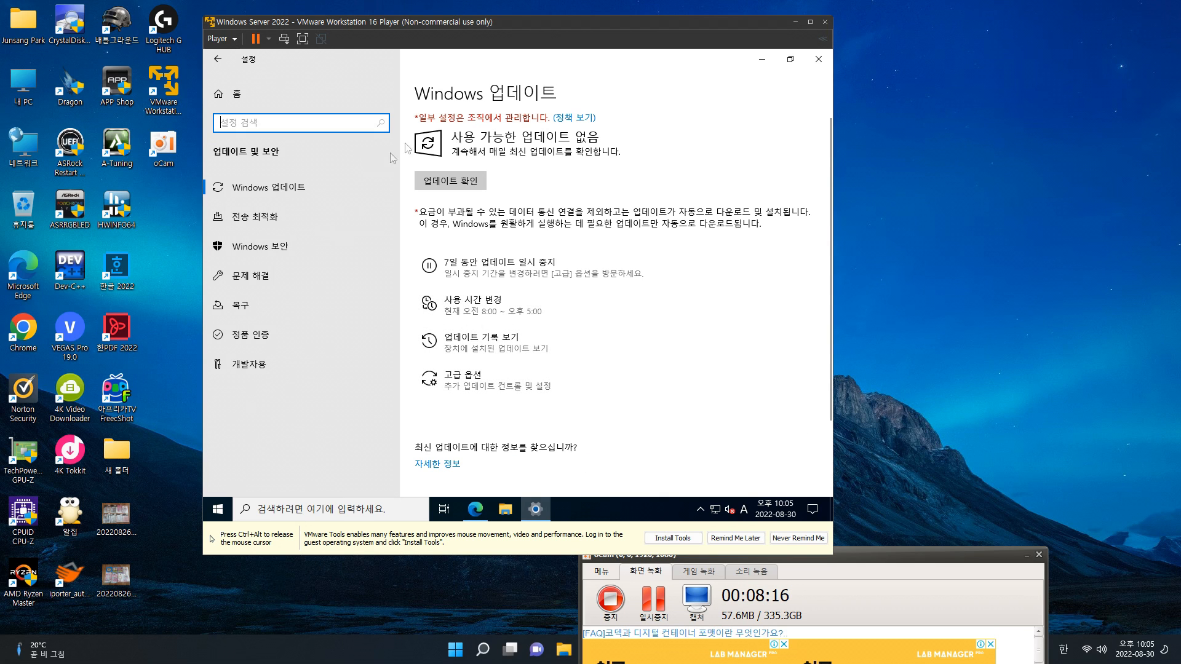
pyautogui.click(280, 224)
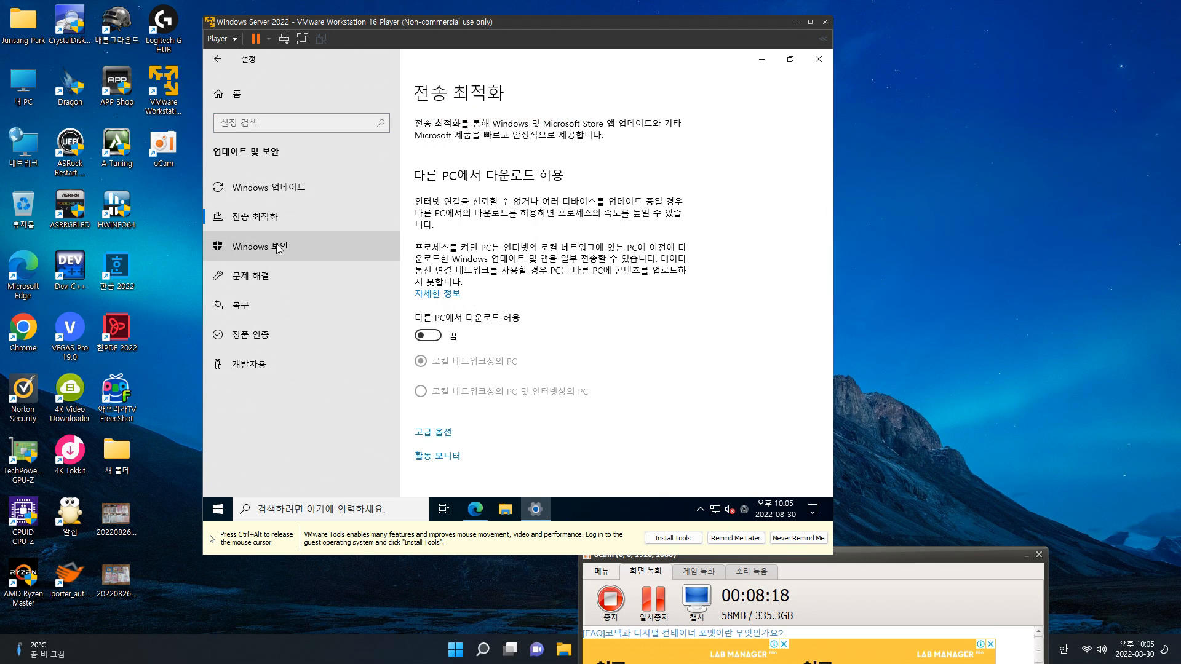
pyautogui.click(280, 246)
pyautogui.click(278, 276)
pyautogui.click(272, 305)
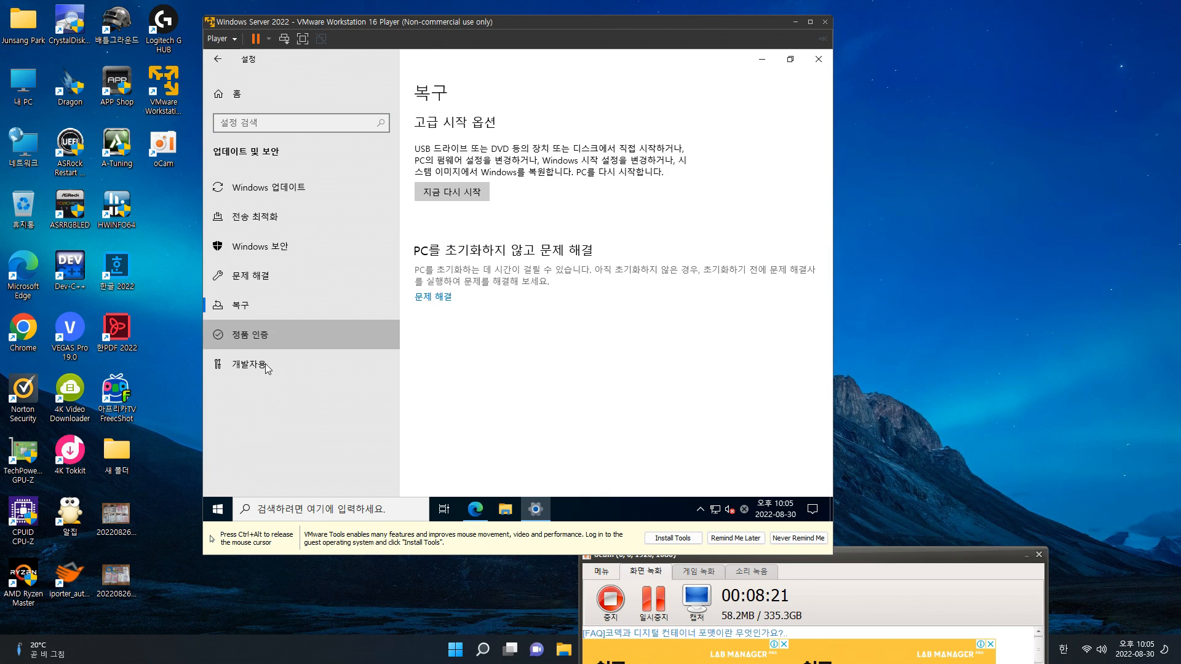
pyautogui.click(261, 335)
pyautogui.click(278, 369)
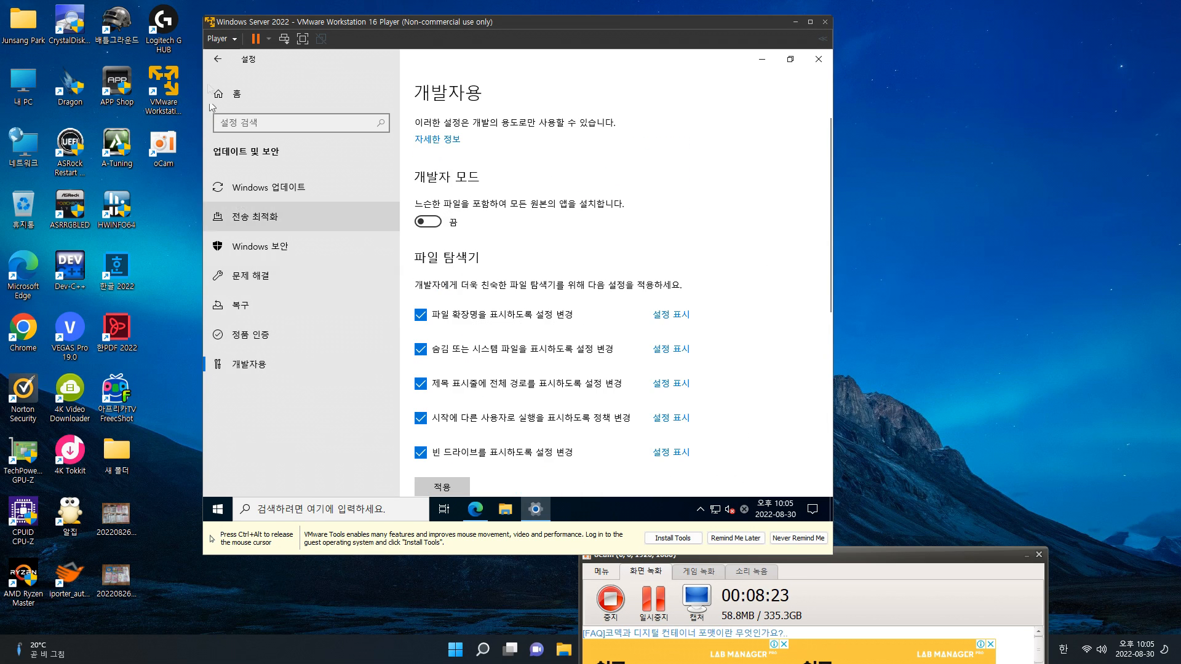
# - Review the System settings pages from Display through Multitasking and Remote Desktop to the Windows specifications under About, and close Settings
pyautogui.click(218, 59)
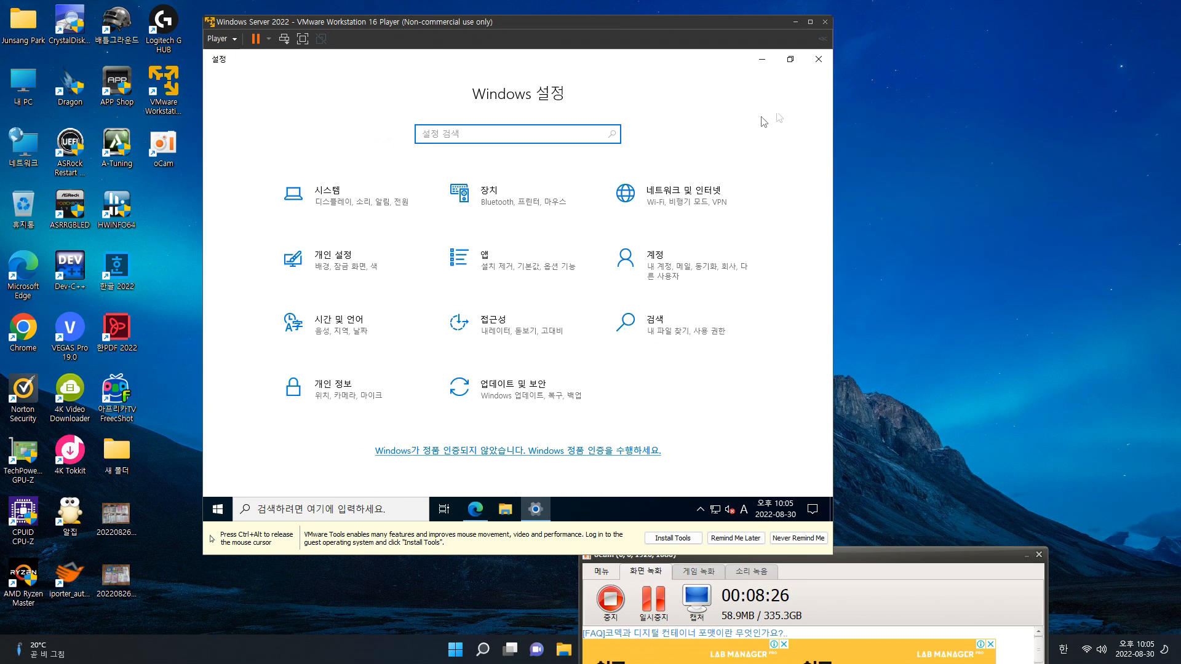
pyautogui.click(335, 189)
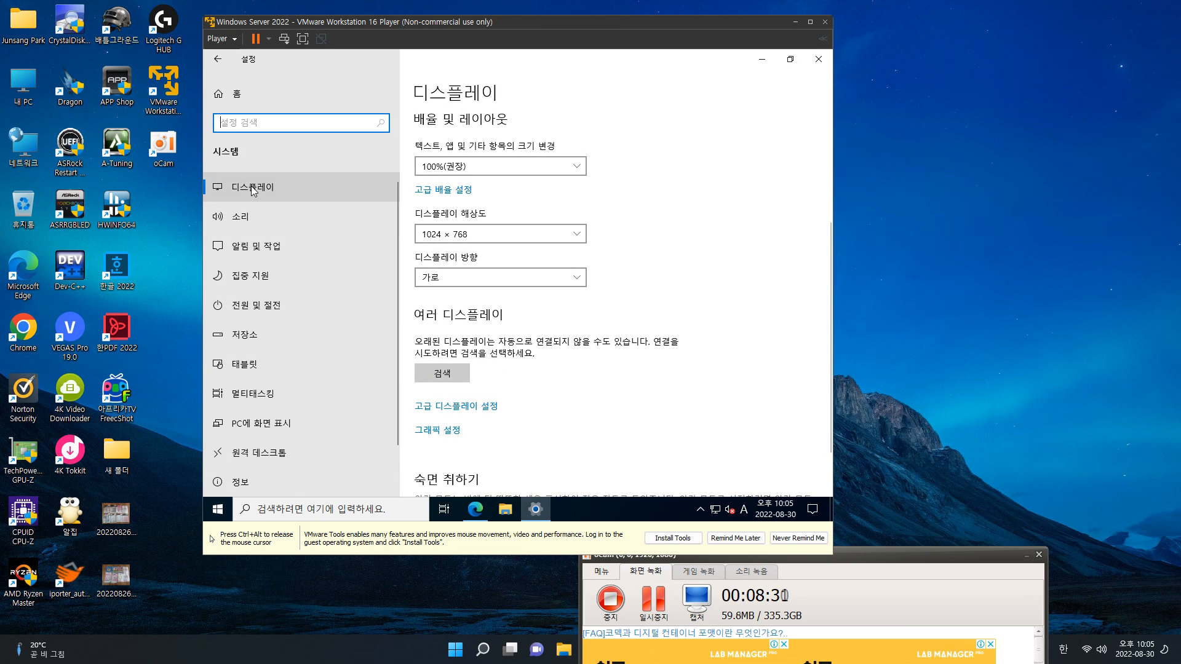
pyautogui.click(253, 266)
pyautogui.scroll(-2, 271, 296)
pyautogui.click(281, 348)
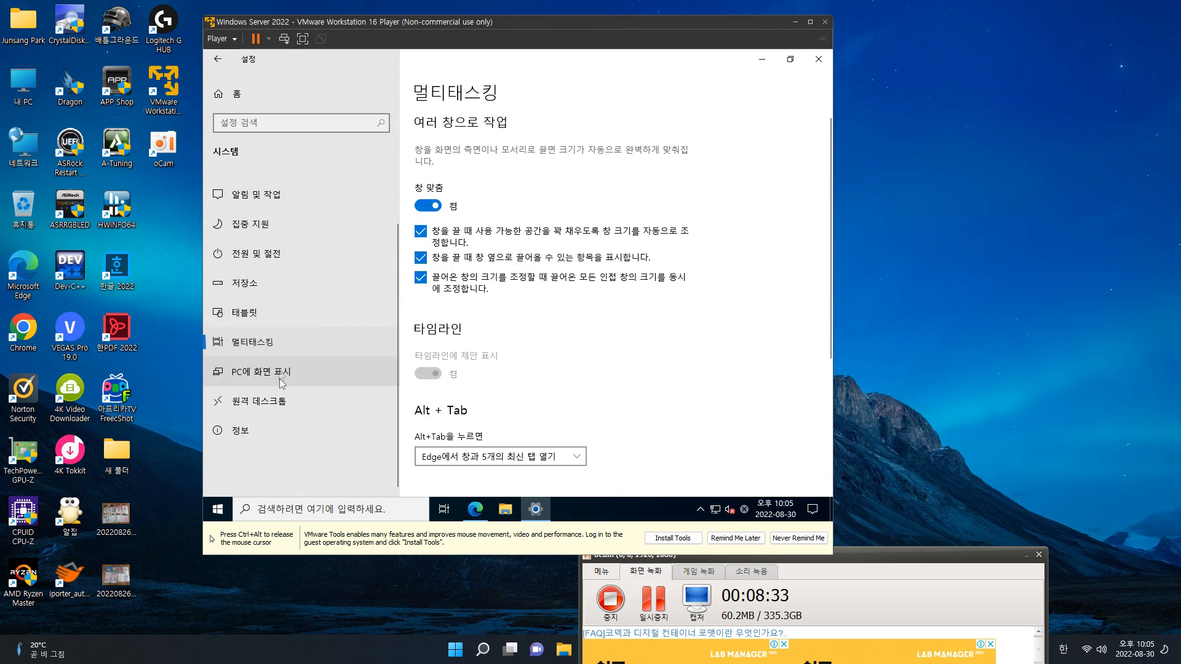
pyautogui.click(280, 402)
pyautogui.click(281, 429)
pyautogui.scroll(-3, 781, 110)
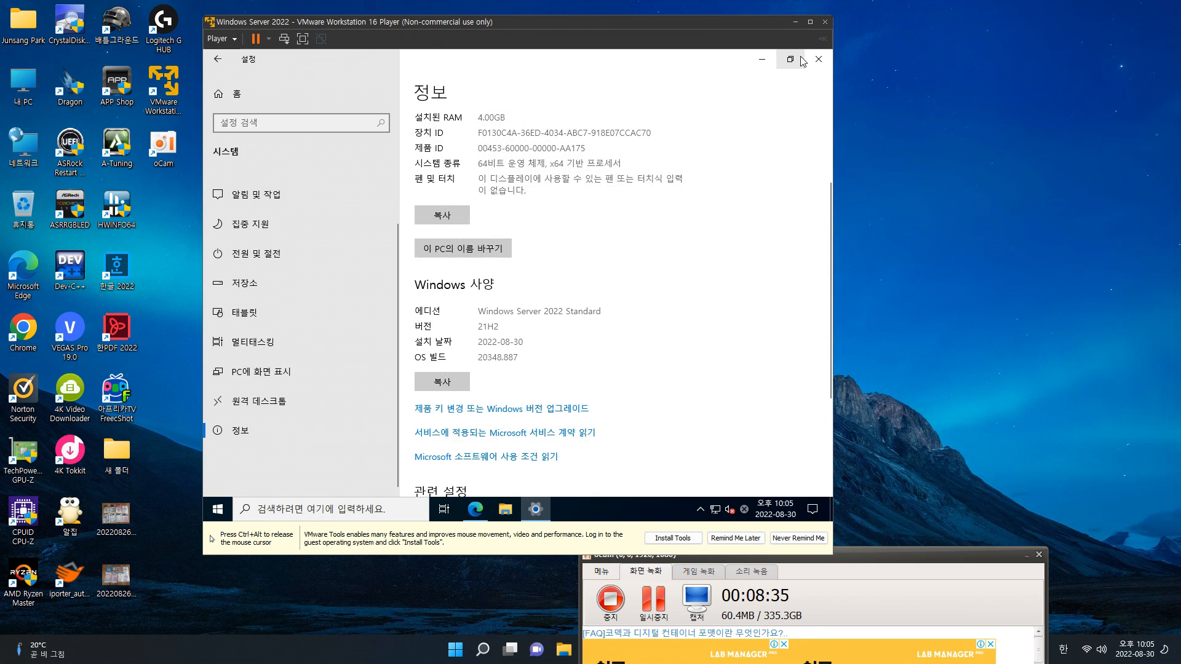
pyautogui.click(818, 59)
# - Add the Computer, Documents and Network icons to the desktop through the theme's desktop icon settings and close Settings
pyautogui.rightClick(399, 260)
pyautogui.click(424, 378)
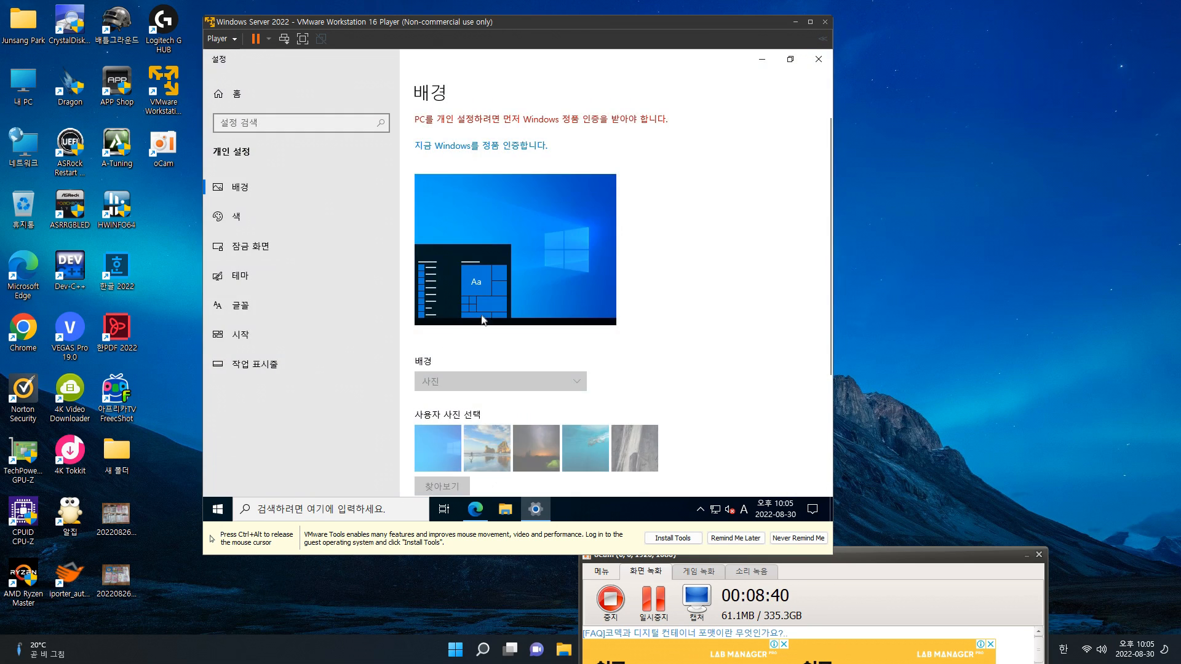
pyautogui.scroll(-3, 481, 323)
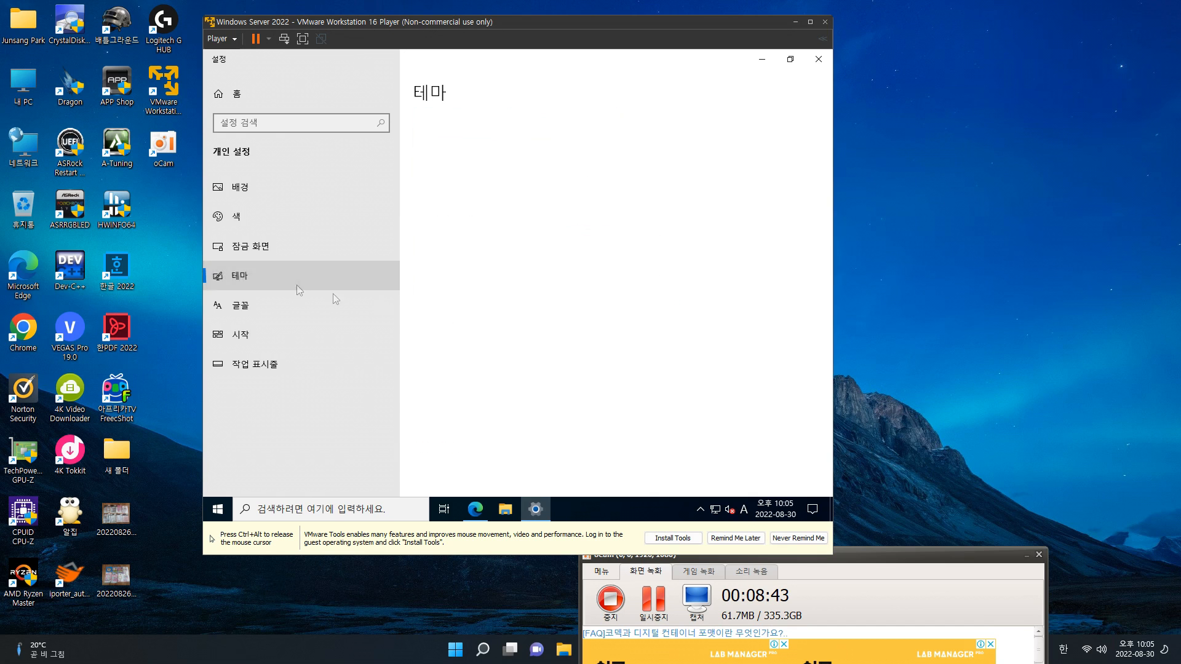
pyautogui.click(278, 282)
pyautogui.scroll(-10, 492, 307)
pyautogui.click(440, 399)
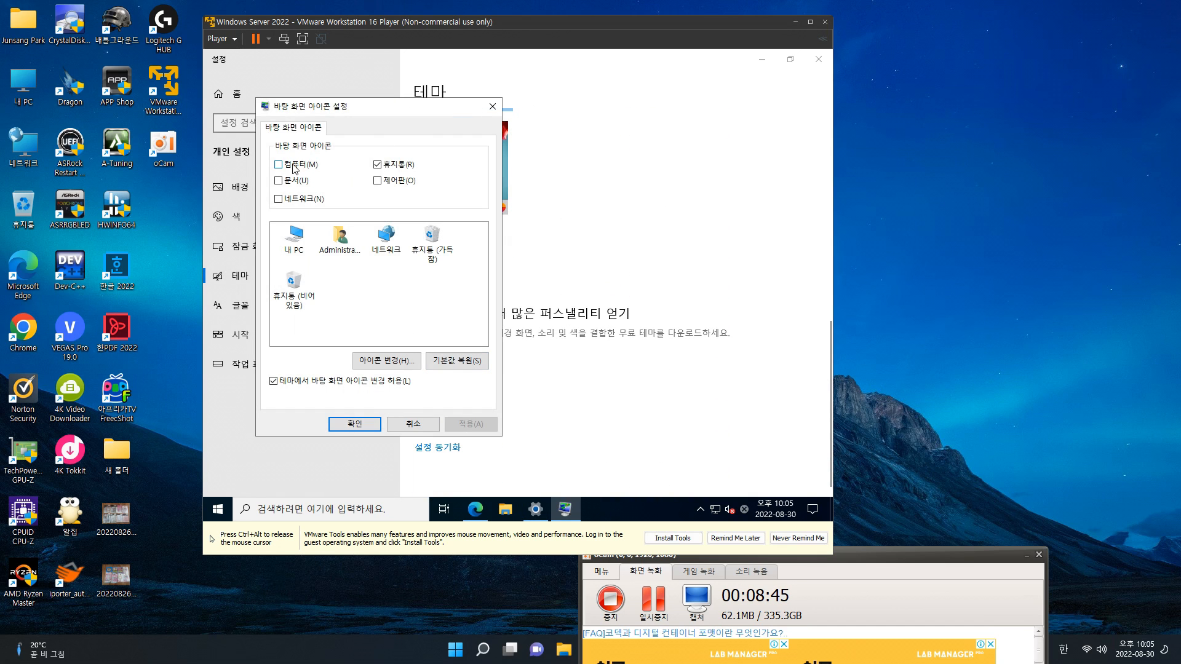
pyautogui.click(366, 424)
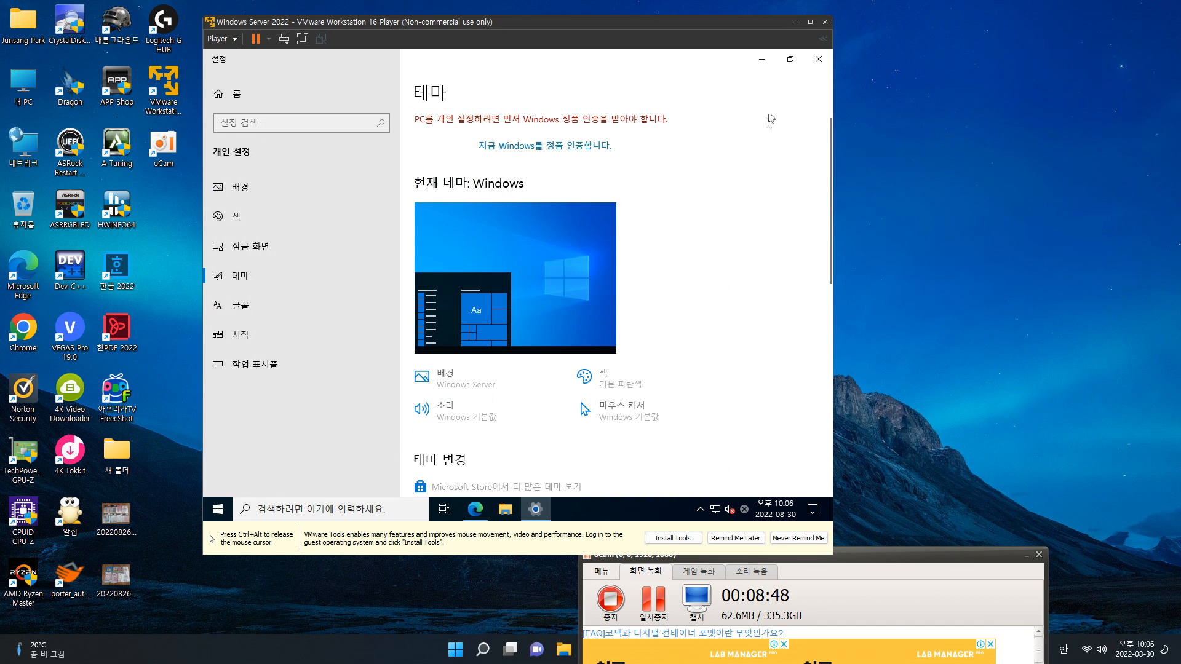
pyautogui.click(820, 60)
# - Open This PC from the desktop to view its folders and drives, and check the computer's properties
pyautogui.doubleClick(234, 125)
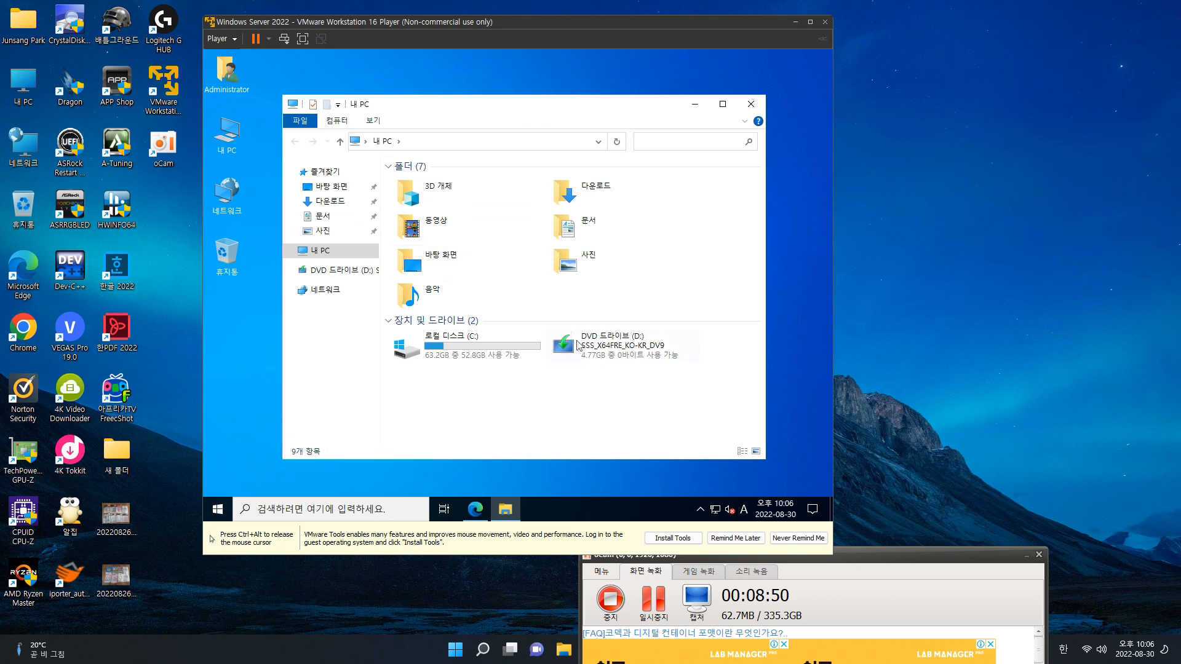
pyautogui.rightClick(554, 400)
pyautogui.click(566, 388)
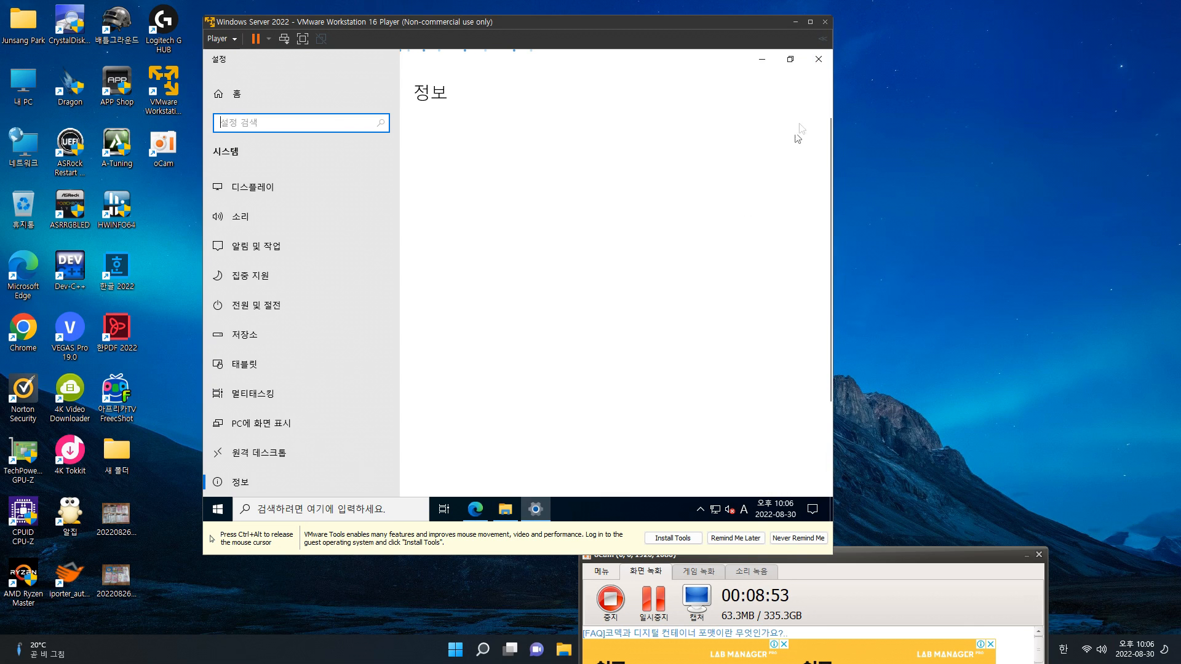
pyautogui.click(816, 61)
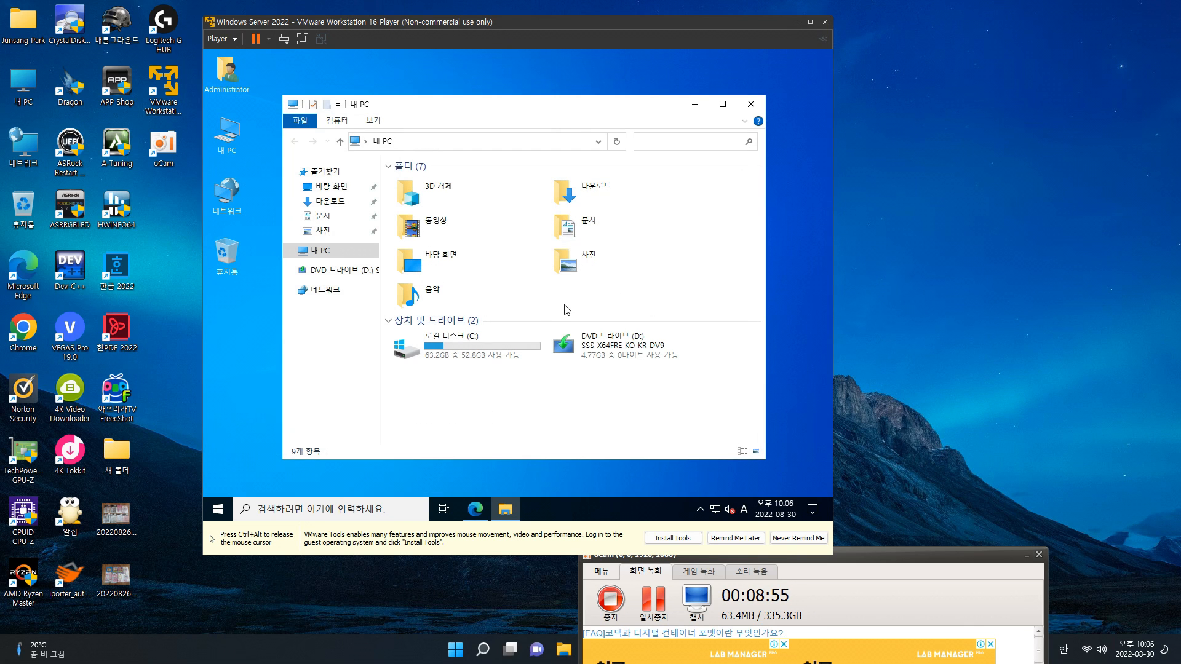
pyautogui.rightClick(566, 309)
pyautogui.click(590, 421)
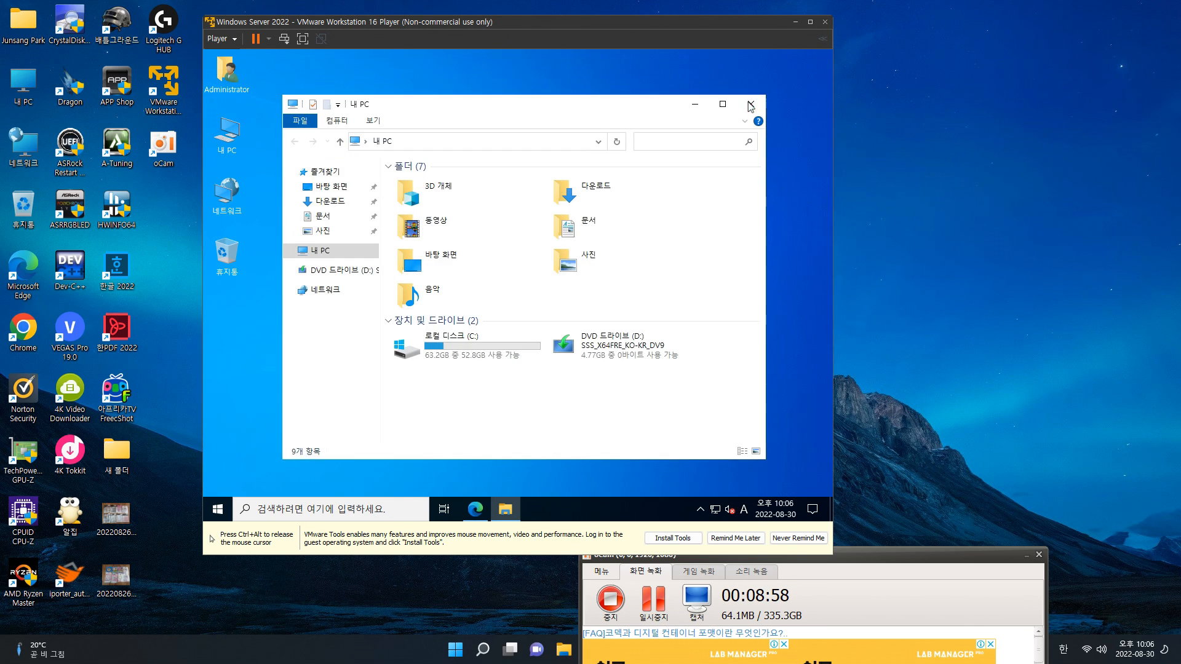